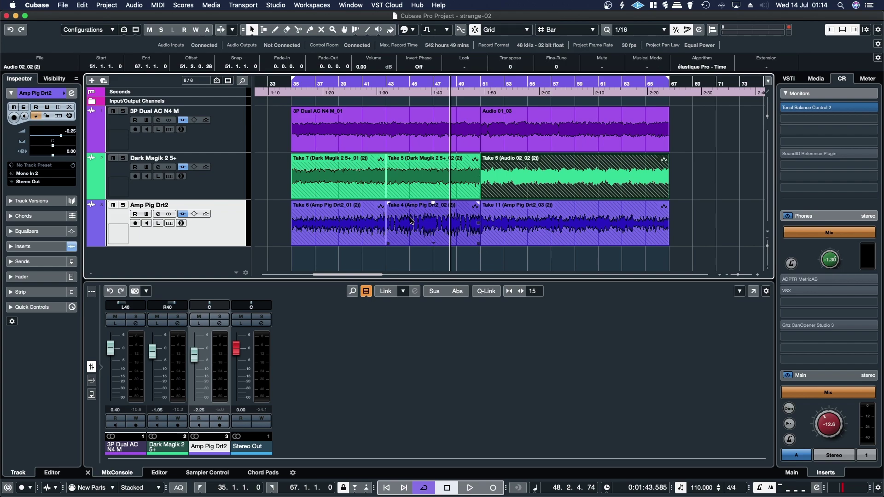
Select the Audio 01_03 event and open the Amp Pig Drt2 channel settings
left_click(357, 166)
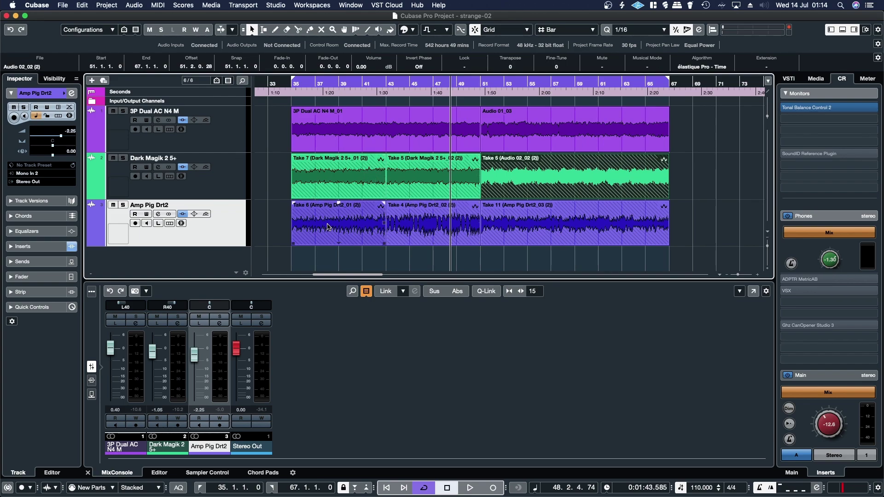
left_click(593, 134)
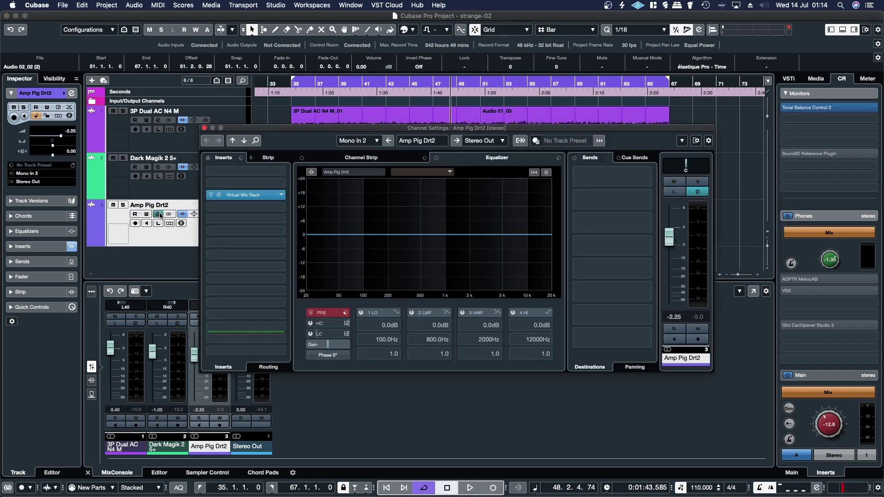
key("e")
In an empty insert slot's plug-in browser, look through the Eiosis and Eventide folders
left_click(286, 210)
left_click(337, 208)
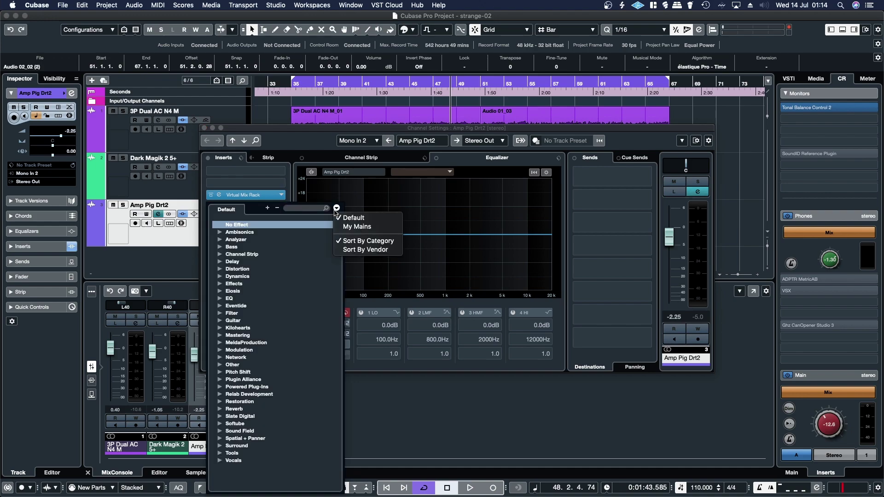
left_click(232, 217)
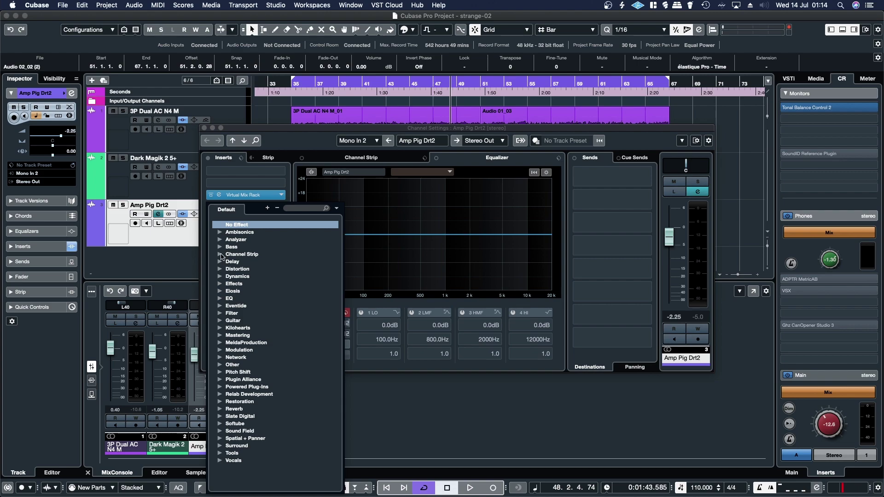
left_click(220, 292)
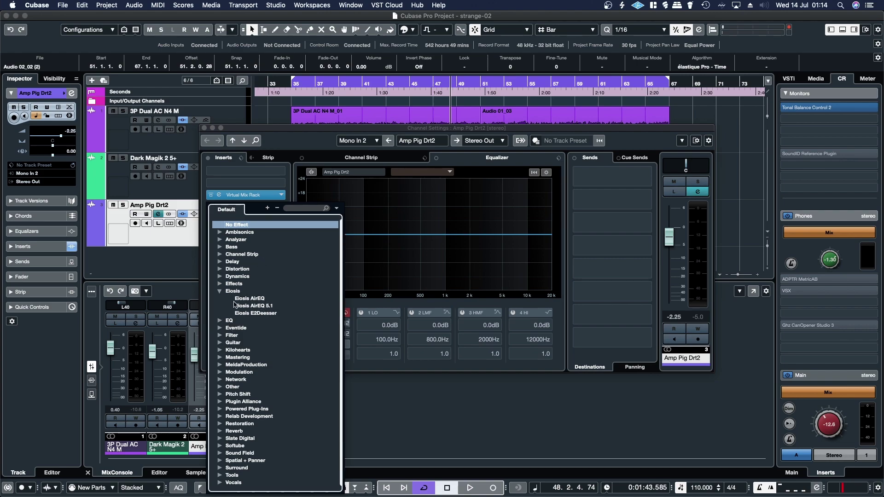
left_click(219, 292)
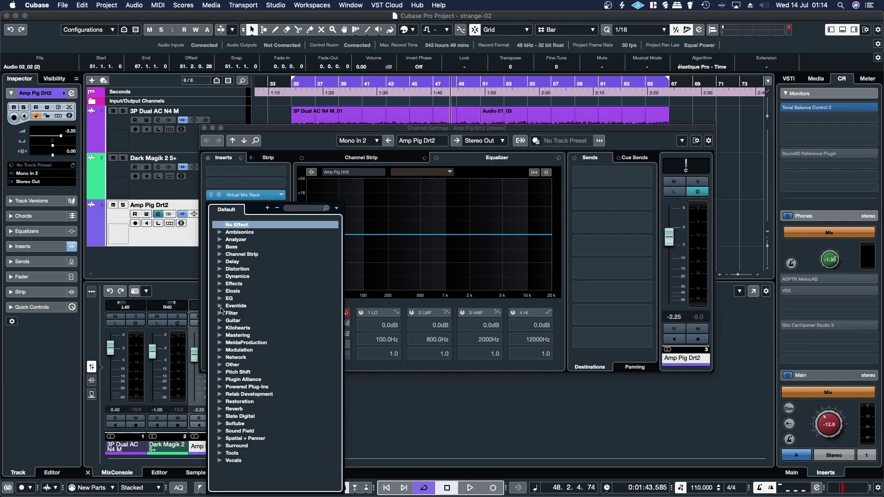
left_click(220, 307)
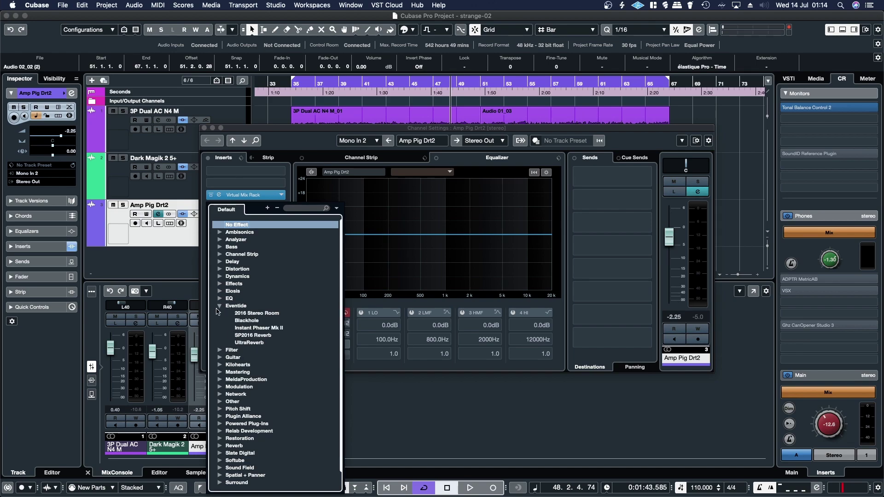
left_click(220, 306)
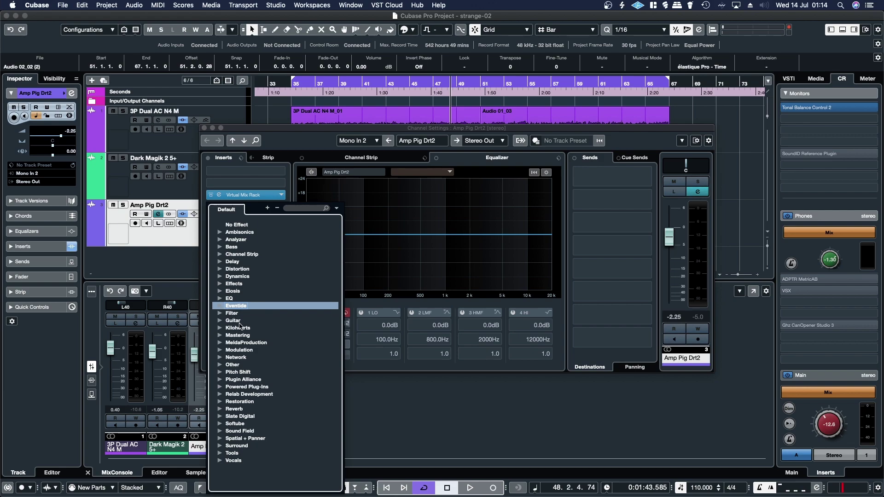
Load bx_cleansweep V2 from Plugin Alliance, then set the insert back to No Effect
left_click(222, 381)
scroll(270, 361, "down", 1)
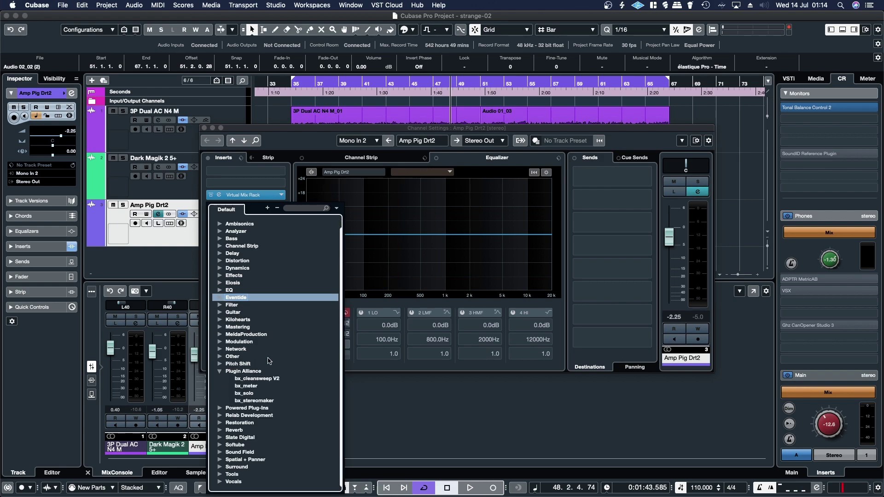
left_click(251, 382)
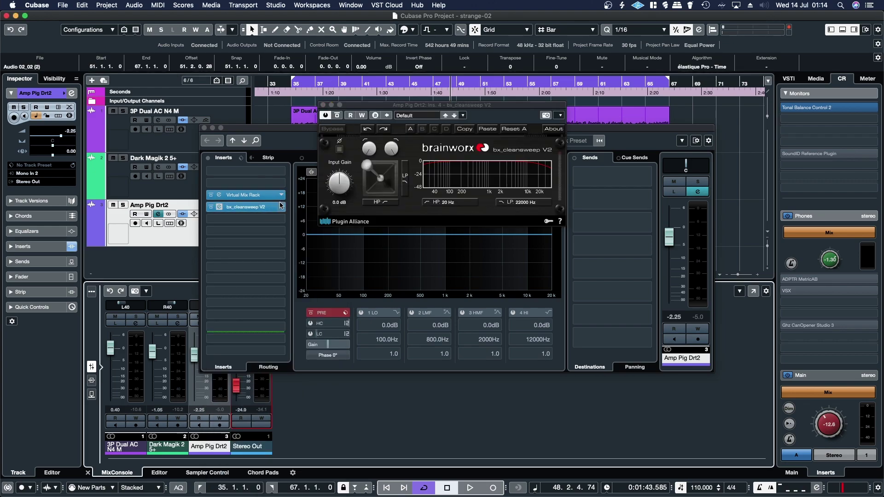
left_click(280, 205)
left_click(252, 224)
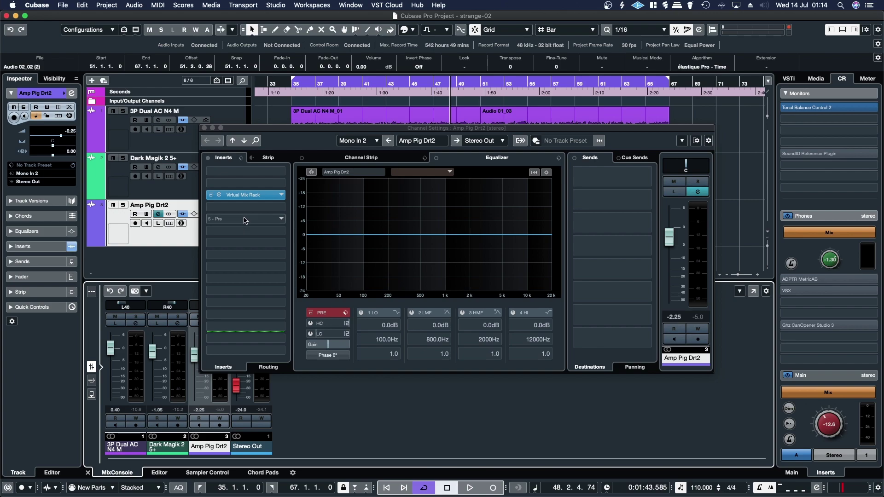
In the empty insert's plug-in browser, look through the Other and Kilohearts folders
left_click(246, 207)
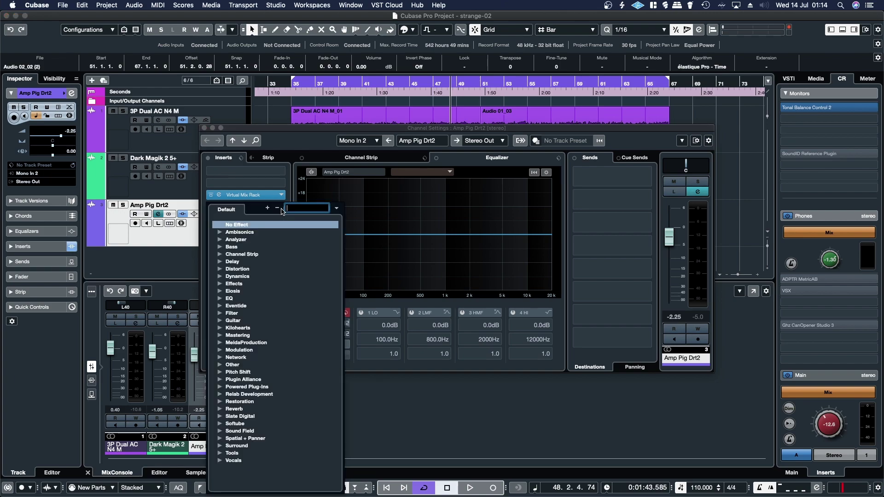
left_click(221, 367)
scroll(293, 347, "down", 10)
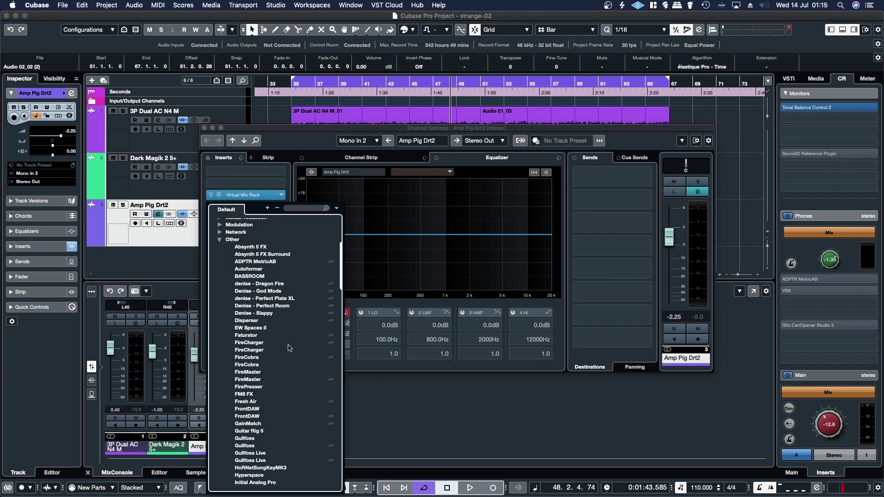
scroll(294, 343, "up", 5)
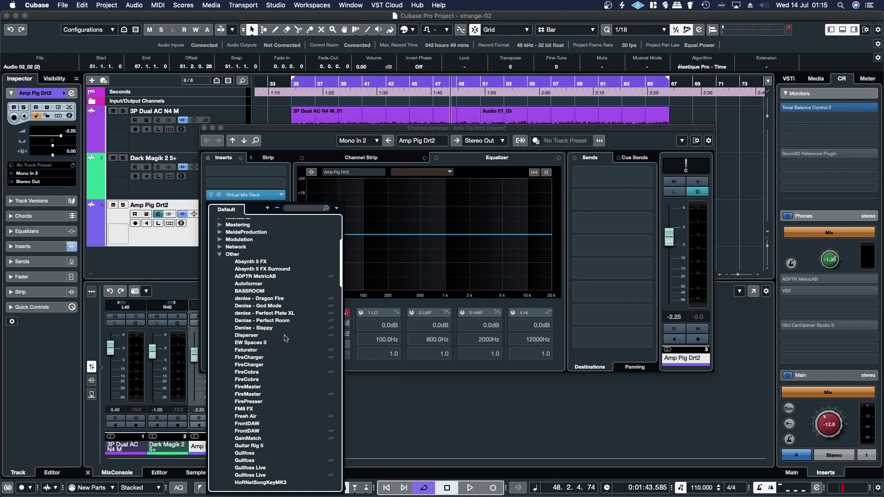
left_click(223, 294)
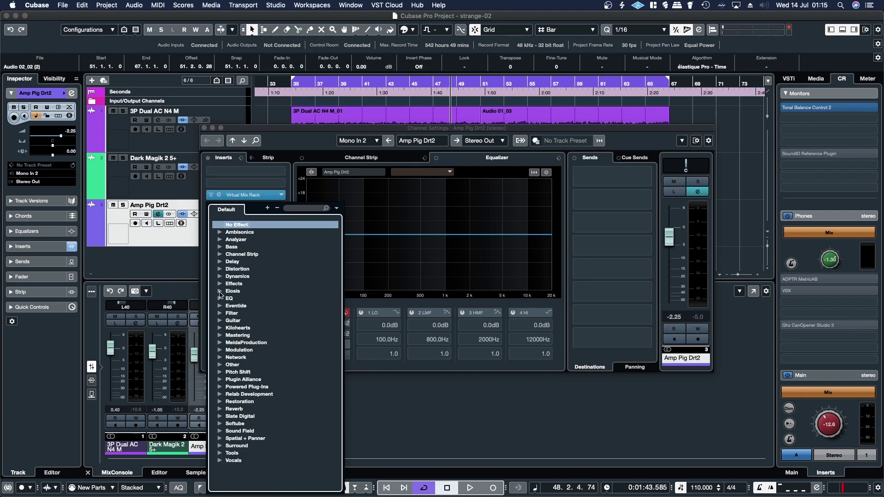
left_click(219, 328)
scroll(243, 314, "down", 3)
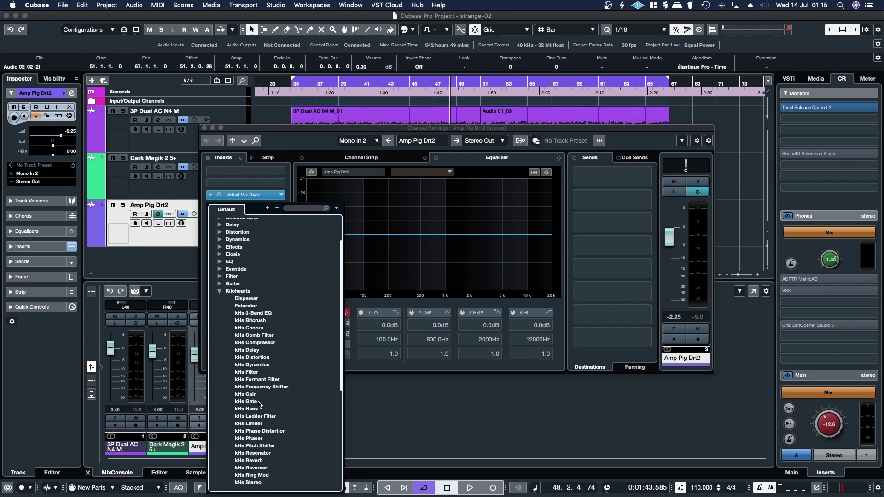
left_click(220, 299)
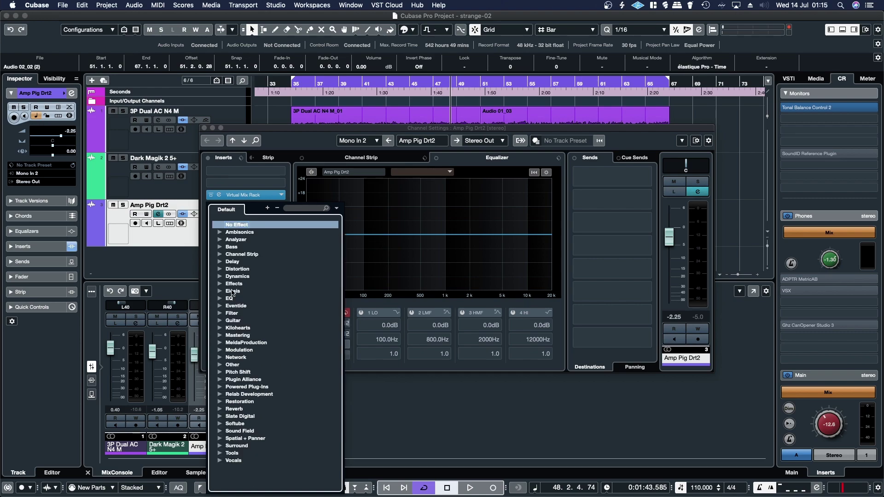
Expand and collapse the Guitar and Filter plug-in folders
left_click(220, 323)
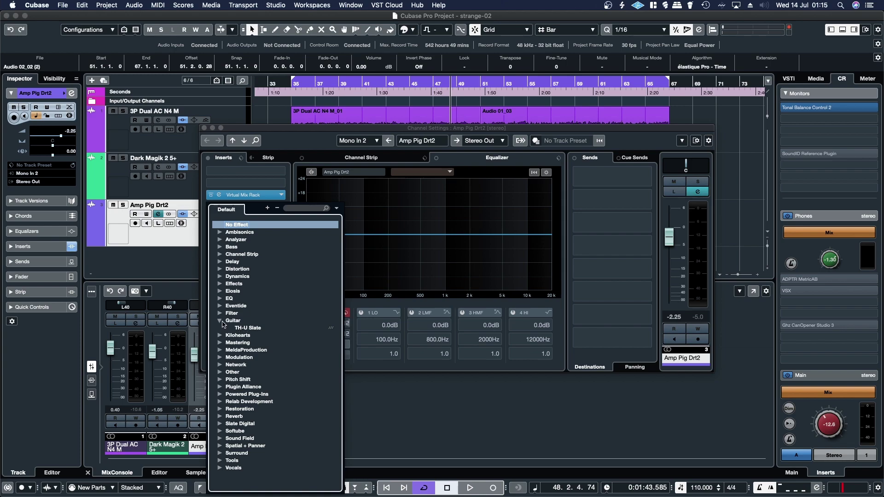
left_click(220, 322)
left_click(220, 313)
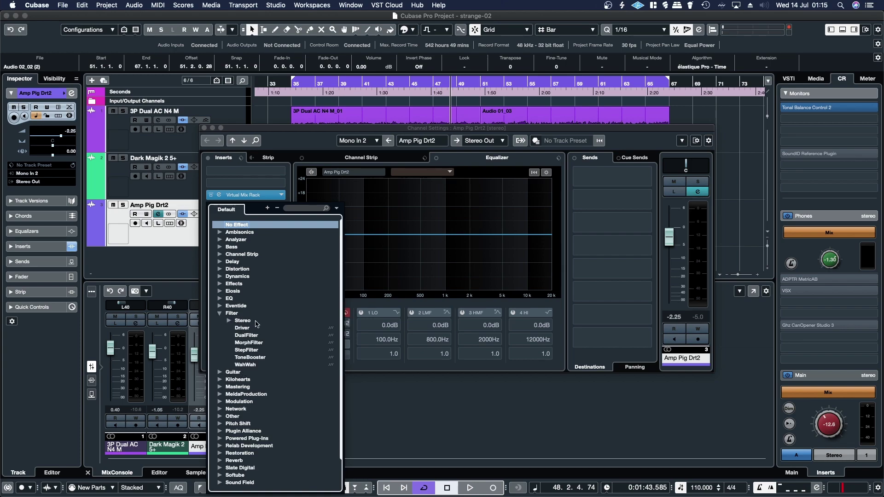
left_click(220, 313)
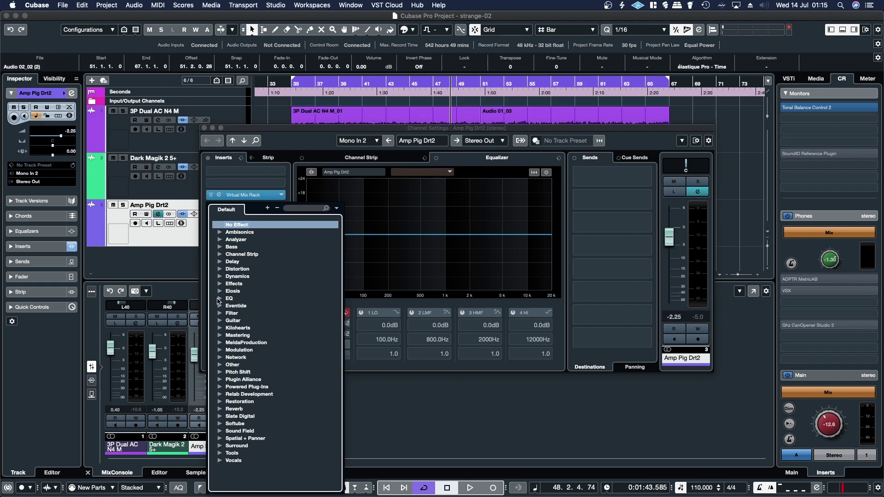
Look through the EQ and Channel Strip category folders in the insert plug-in list
left_click(219, 299)
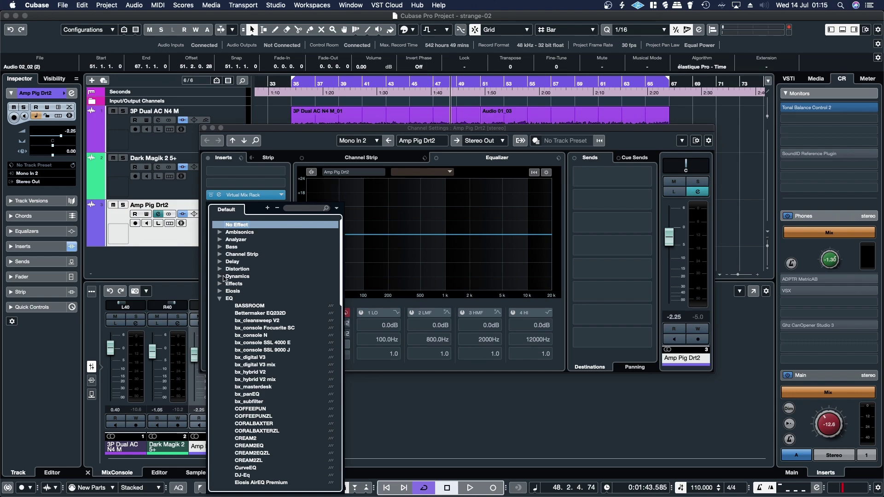
left_click(220, 299)
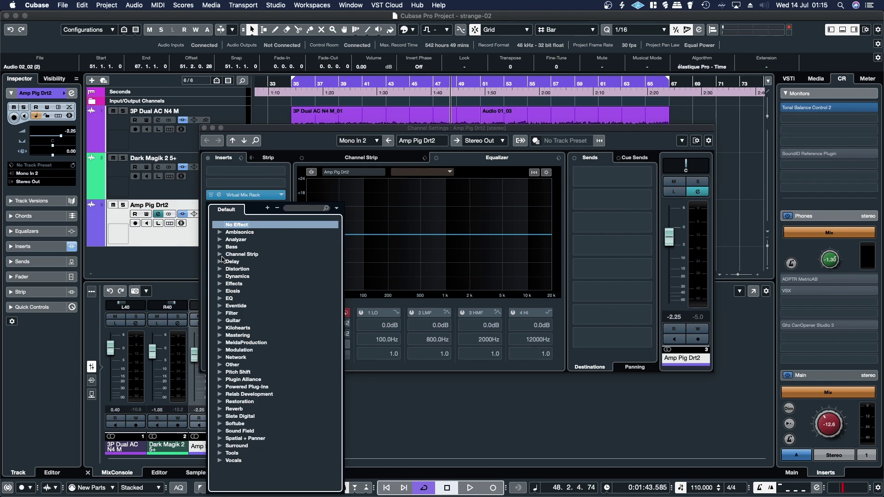
left_click(221, 255)
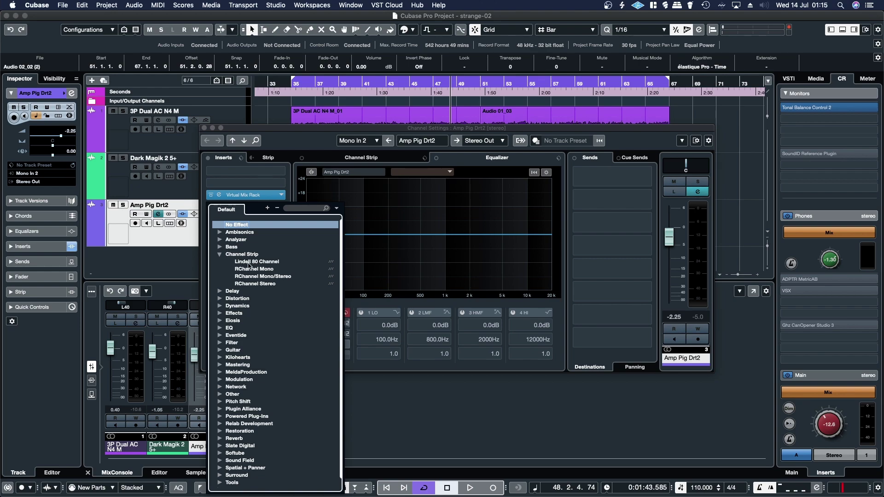
left_click(220, 328)
scroll(270, 342, "down", 2)
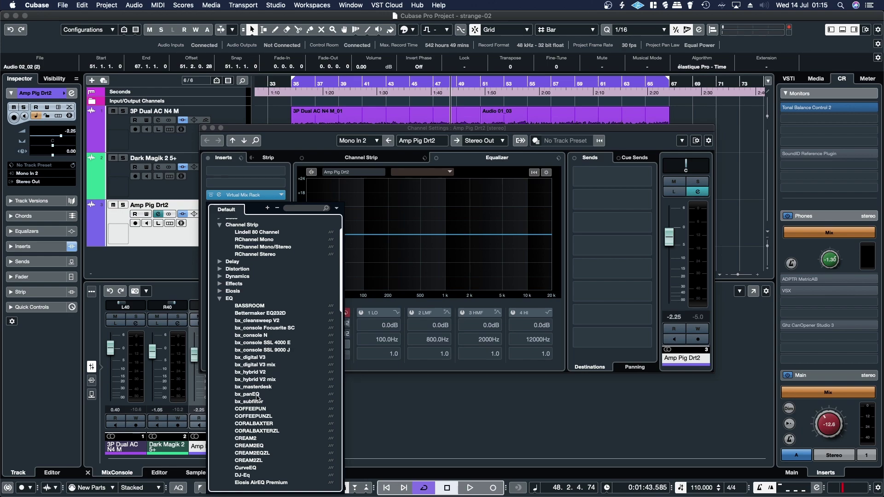
scroll(265, 398, "down", 5)
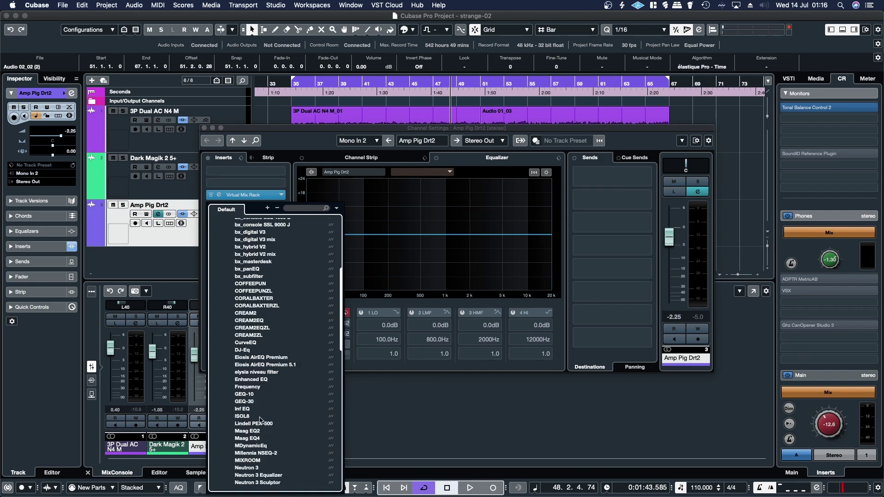
scroll(260, 420, "up", 4)
left_click(219, 292)
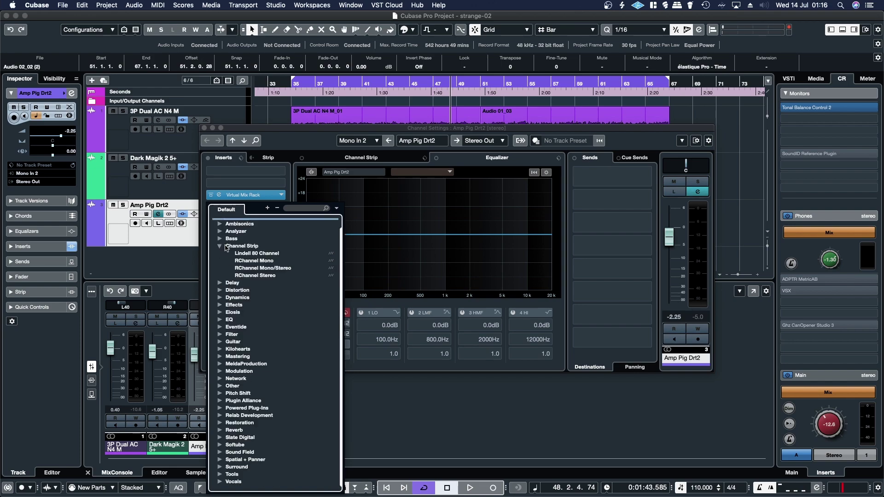
left_click(220, 247)
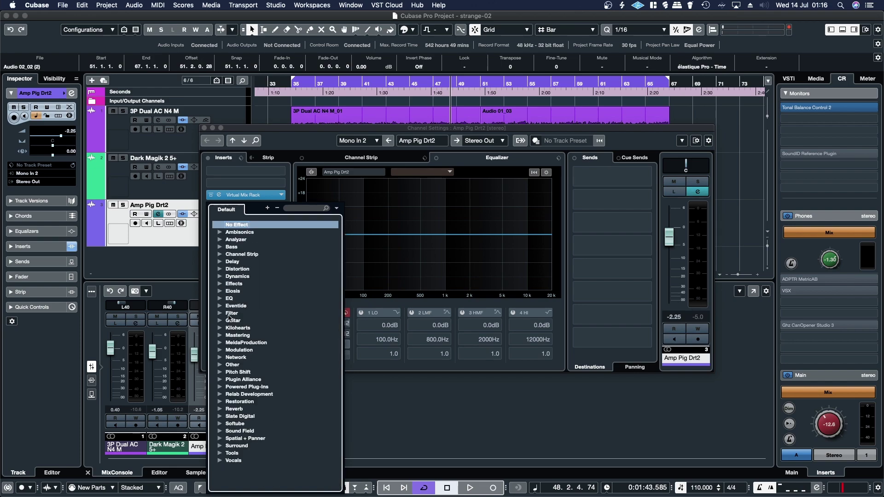
Expand and collapse the Mastering and Tools category folders
left_click(221, 335)
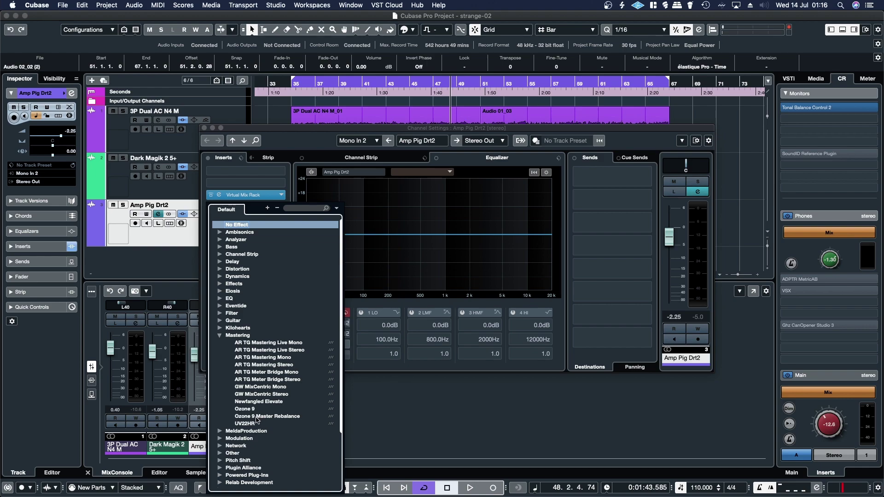
left_click(220, 336)
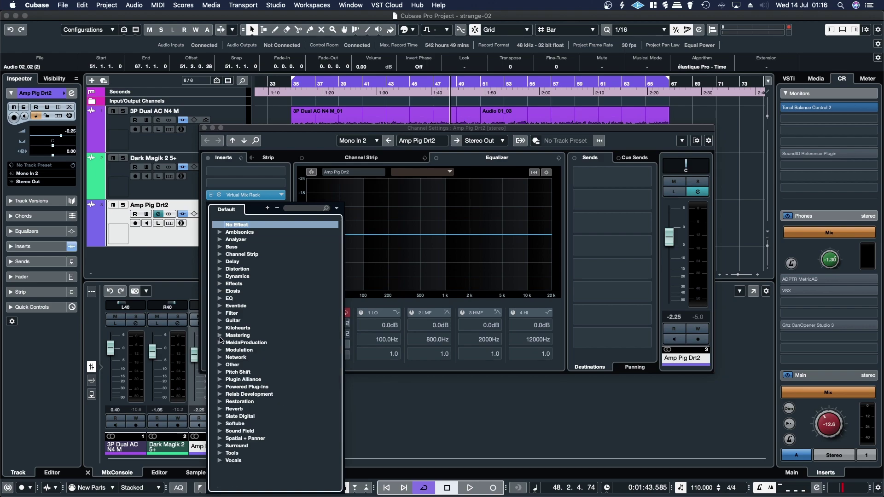
left_click(220, 454)
scroll(224, 441, "down", 2)
left_click(220, 438)
Switch the browser to the My Mains collection and check the Acustica, BX, D16 and FireSonic folders
left_click(337, 208)
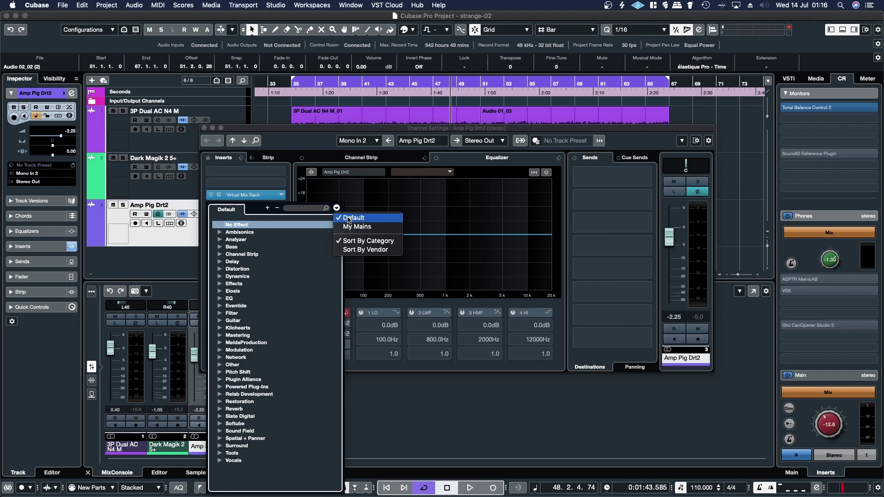
left_click(337, 206)
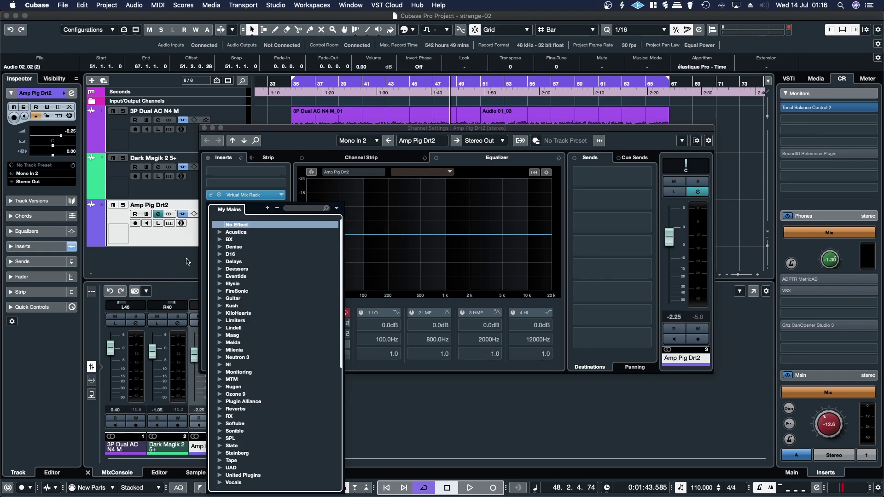
left_click(219, 233)
left_click(219, 233)
left_click(219, 239)
left_click(219, 240)
left_click(220, 254)
left_click(220, 254)
left_click(220, 291)
left_click(220, 291)
Check the Plugin Alliance, BX and MTM vendor folders
scroll(243, 310, "down", 5)
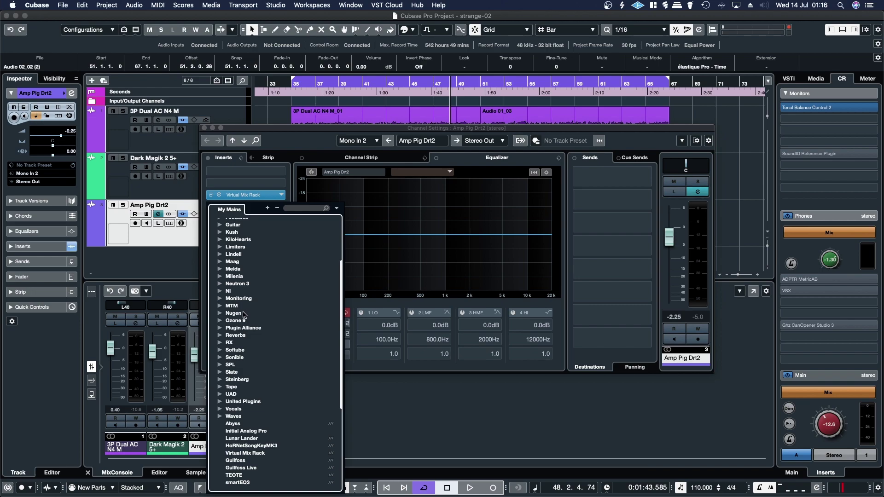
left_click(220, 328)
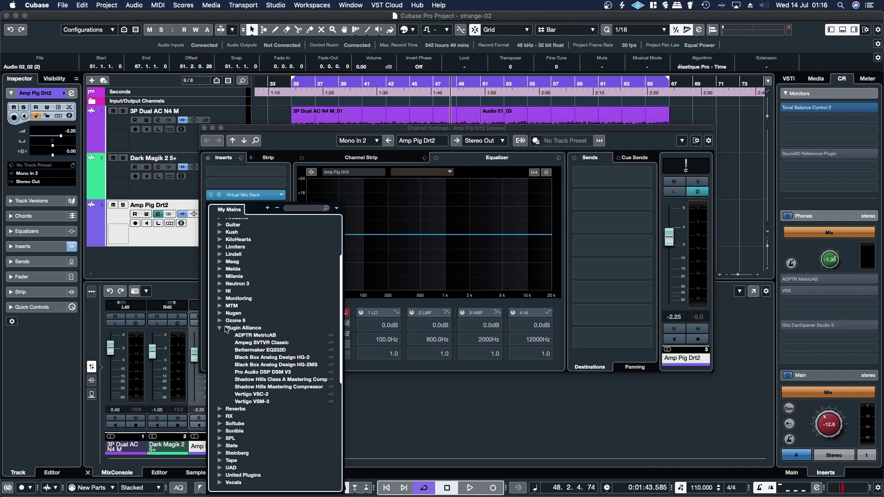
left_click(220, 328)
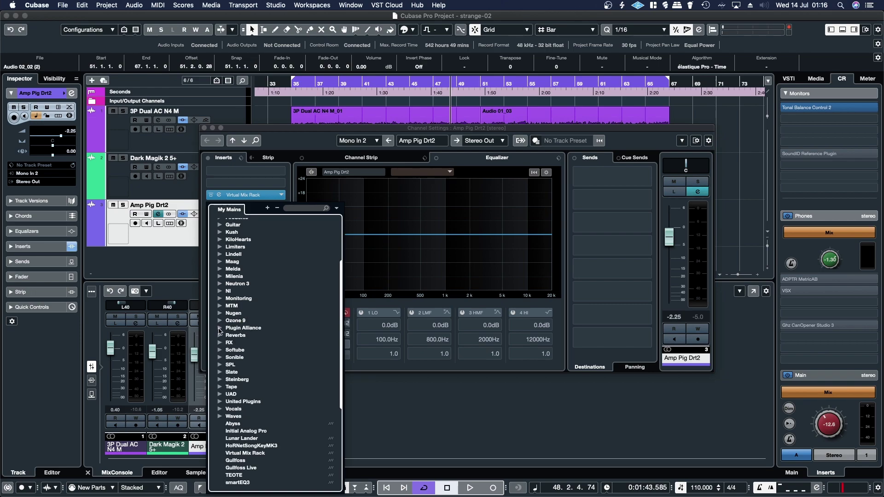
scroll(230, 329, "up", 5)
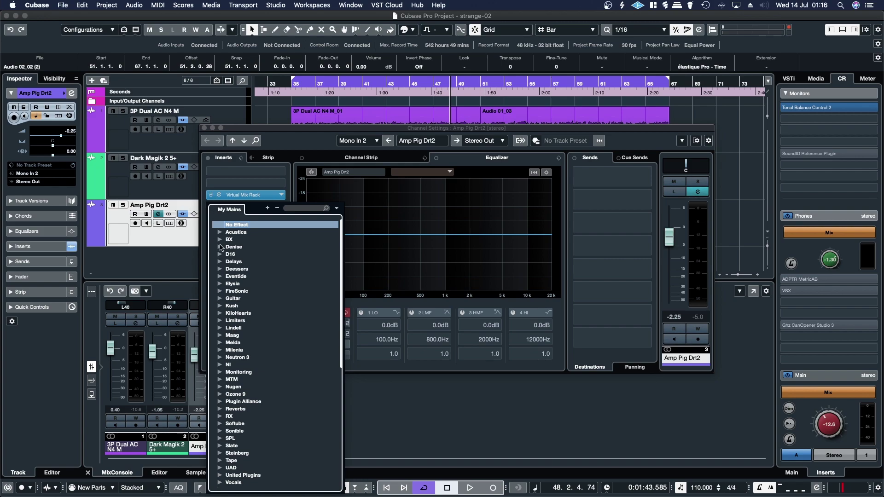
left_click(220, 240)
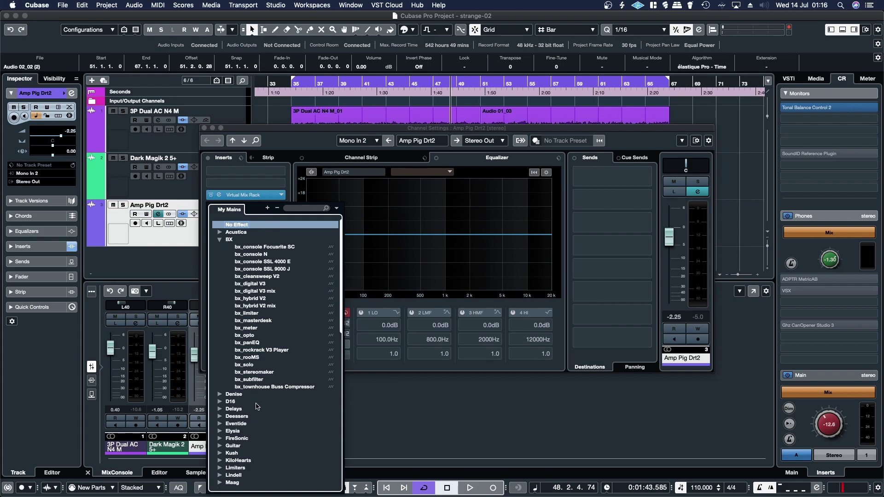
left_click(220, 240)
left_click(220, 380)
left_click(219, 381)
Check the Monitoring, NI, Neutron 3 and Maag folders
left_click(220, 372)
left_click(220, 373)
left_click(220, 365)
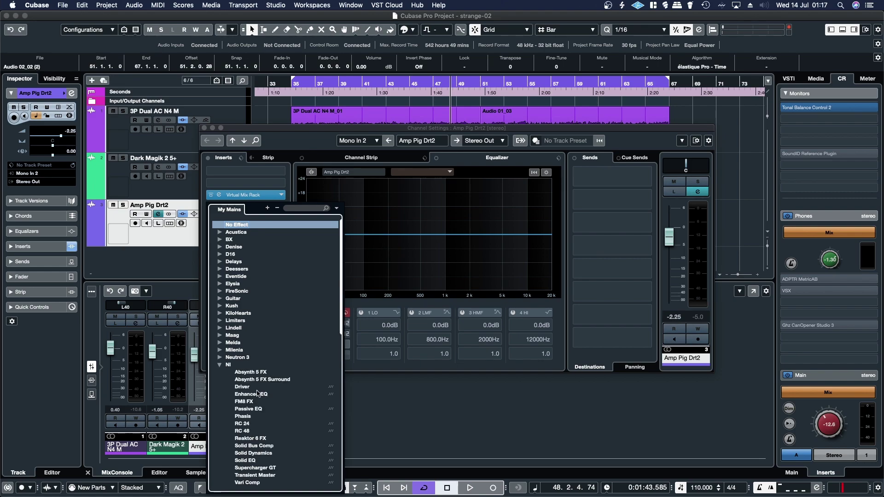
scroll(266, 410, "down", 2)
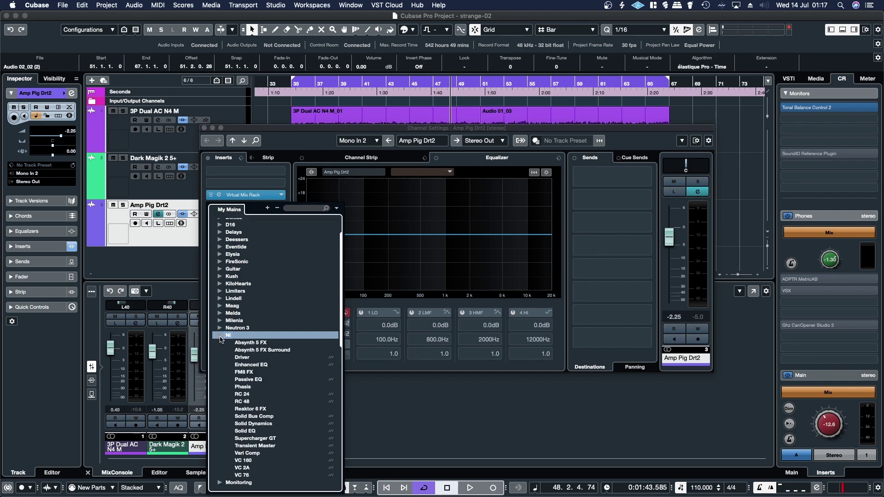
left_click(220, 339)
left_click(219, 328)
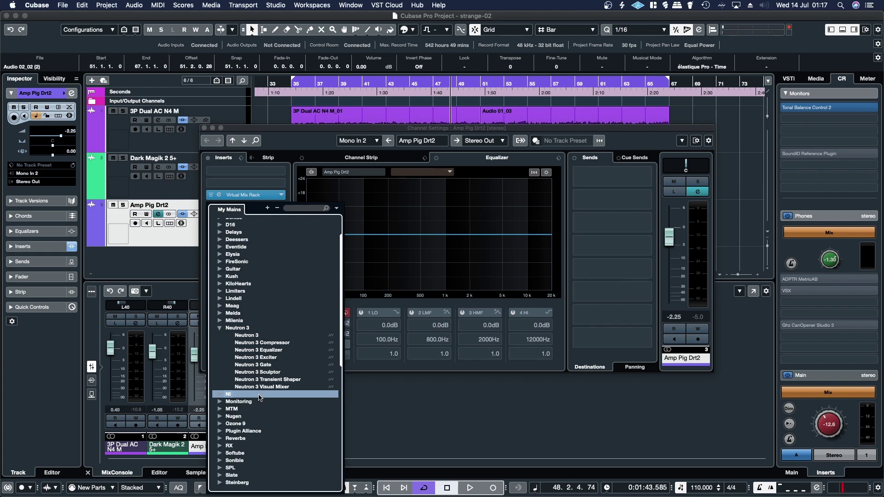
left_click(219, 328)
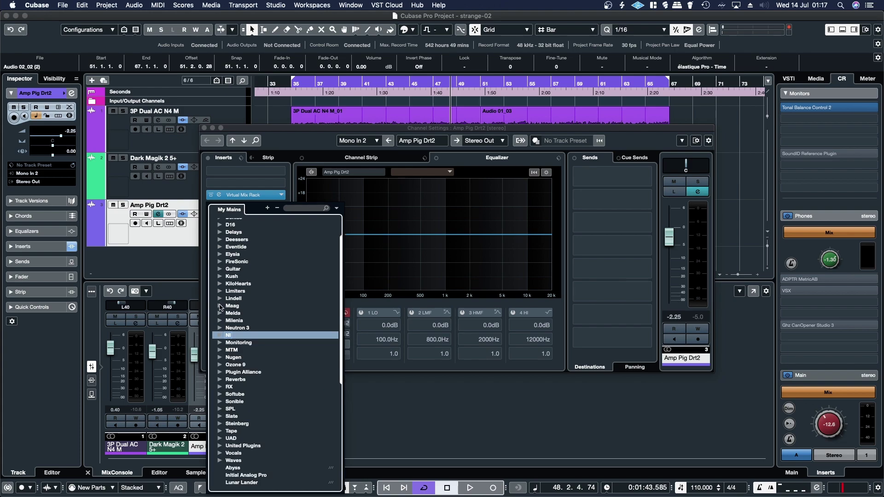
left_click(220, 306)
left_click(220, 307)
Check the Lindell folder, then close the insert plug-in browser
left_click(221, 299)
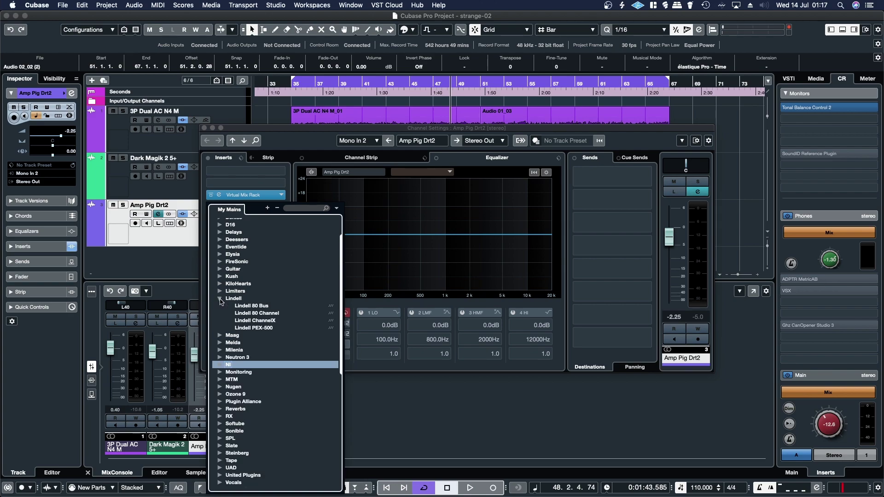
left_click(220, 299)
scroll(259, 383, "down", 3)
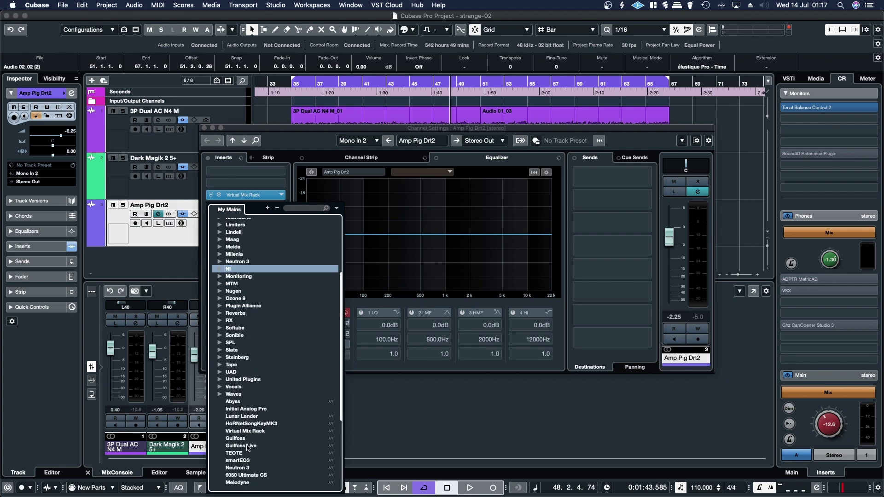
scroll(235, 467, "down", 5)
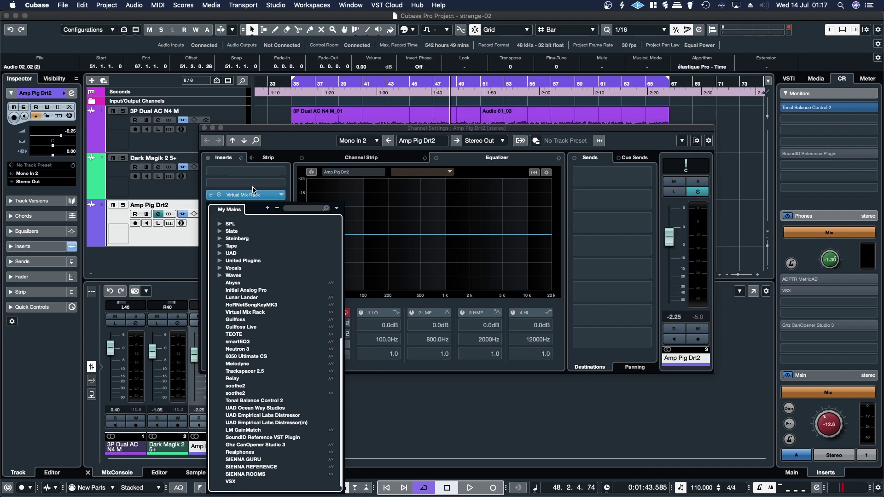
left_click(290, 142)
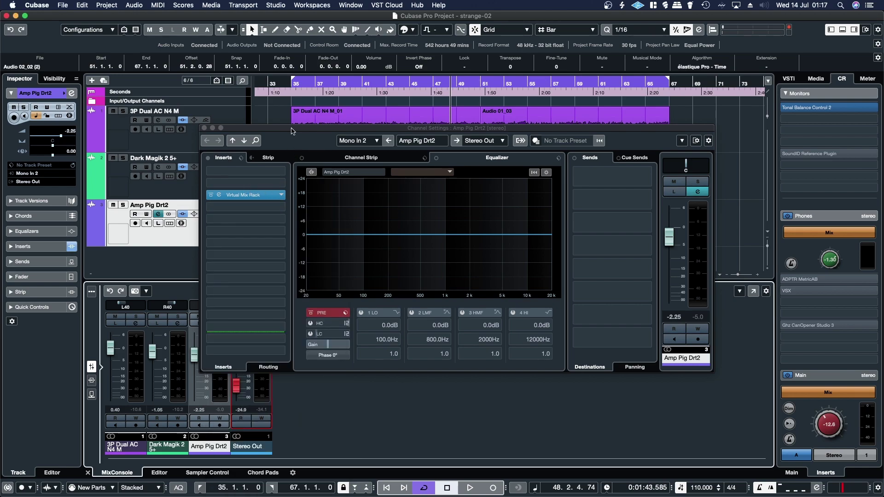
Close the Channel Settings window and open Studio > VST Plug-in Manager
left_click(205, 128)
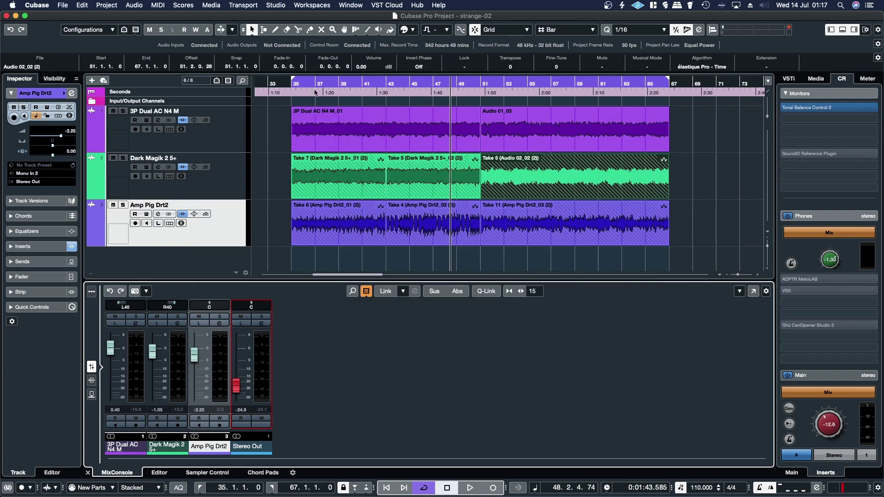
left_click(274, 6)
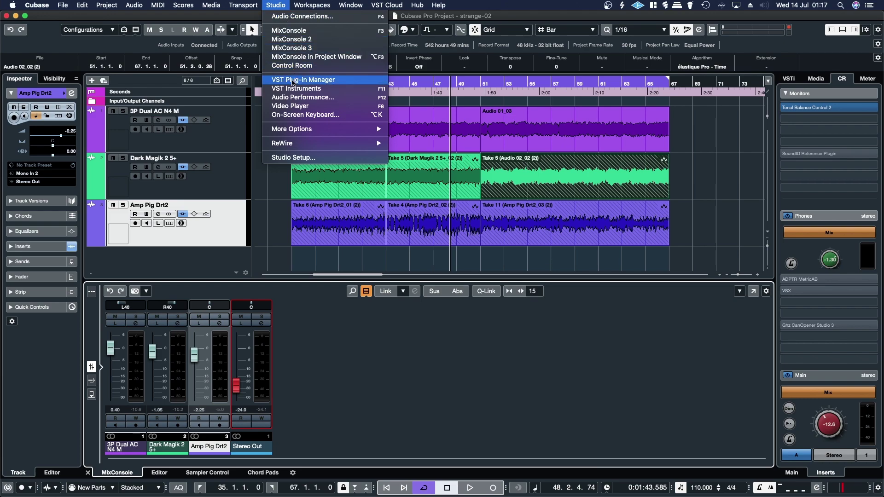
left_click(293, 81)
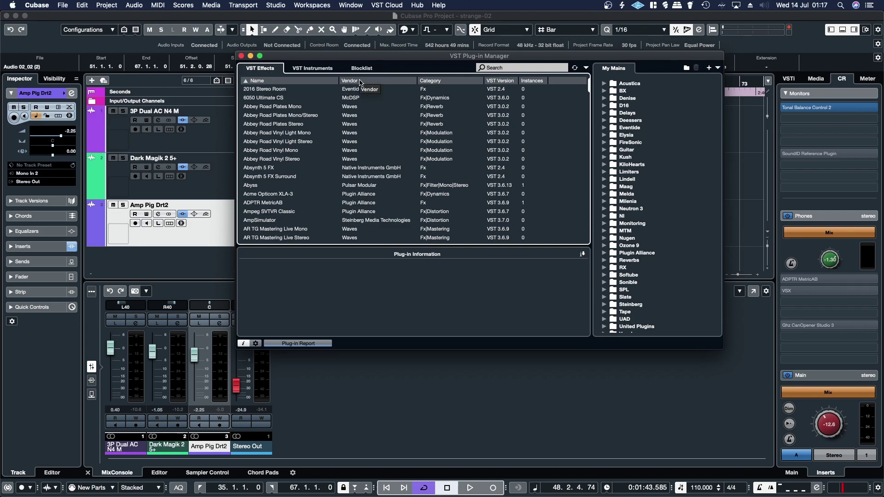
Sort the VST Effects list by Vendor and move the Plug-in Manager window left
left_click(360, 81)
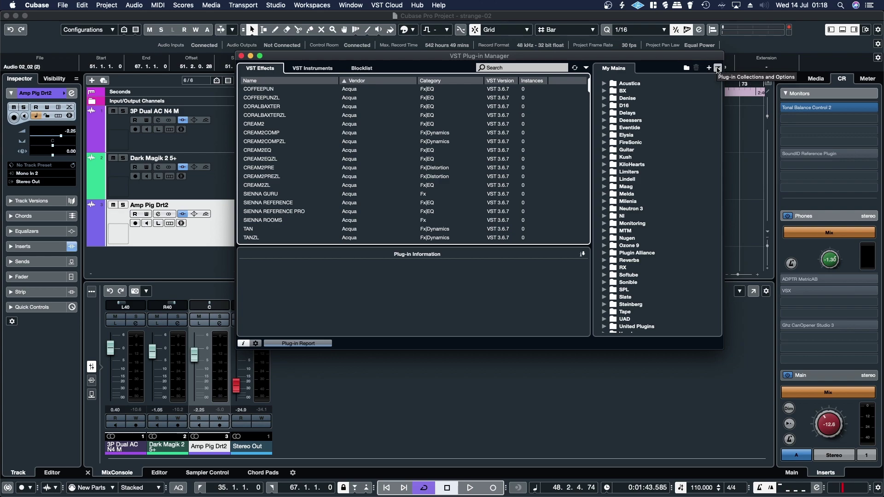
left_click_drag(689, 59, 550, 72)
Create a new empty plug-in collection named 'My mains 2.0'
left_click(579, 82)
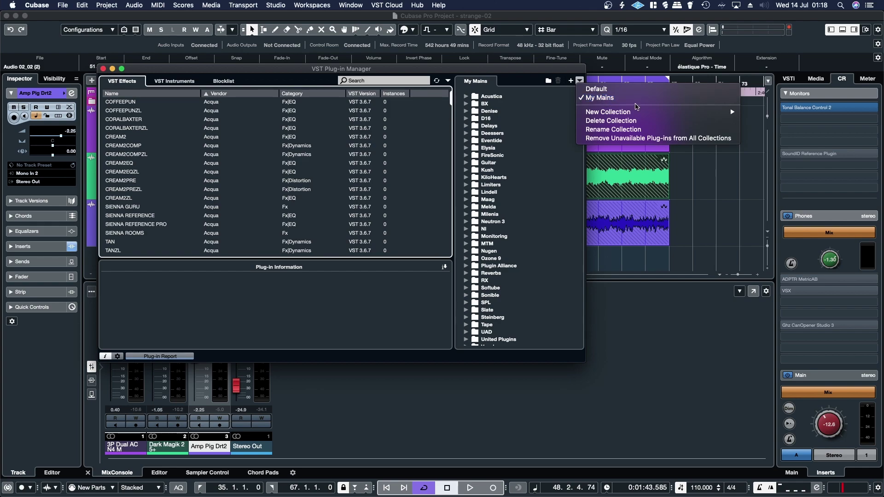
mouse_move(605, 113)
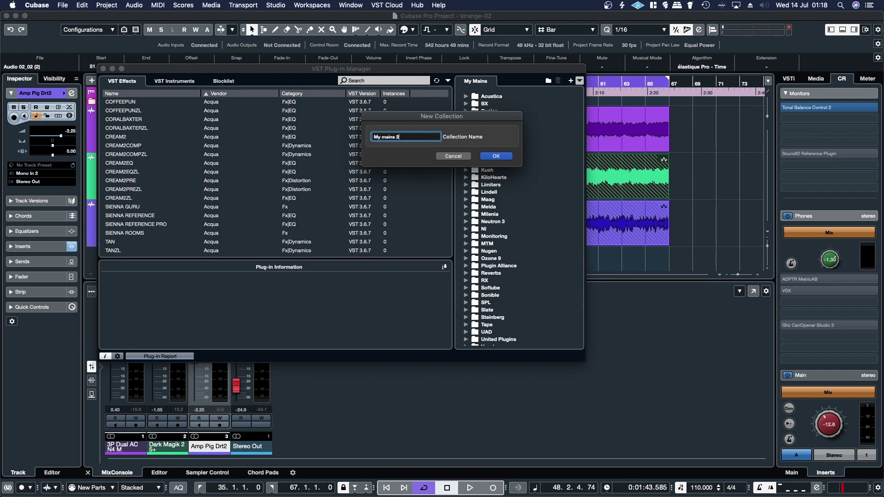
key("Return")
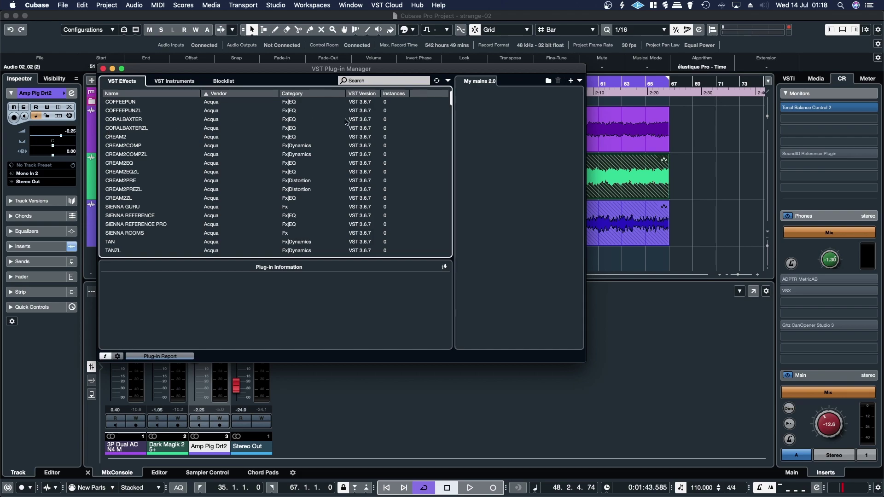
Create an Acustica folder in the collection and select COFFEEPUN in the effects list
left_click(548, 81)
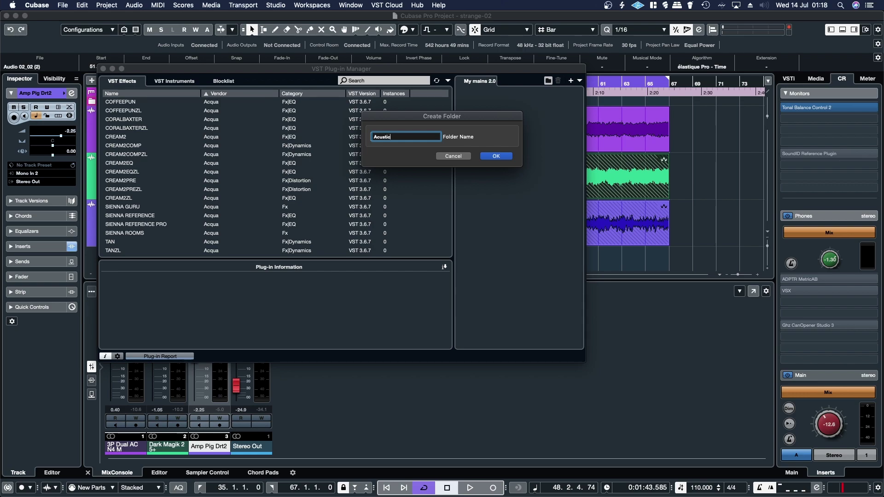
key("Return")
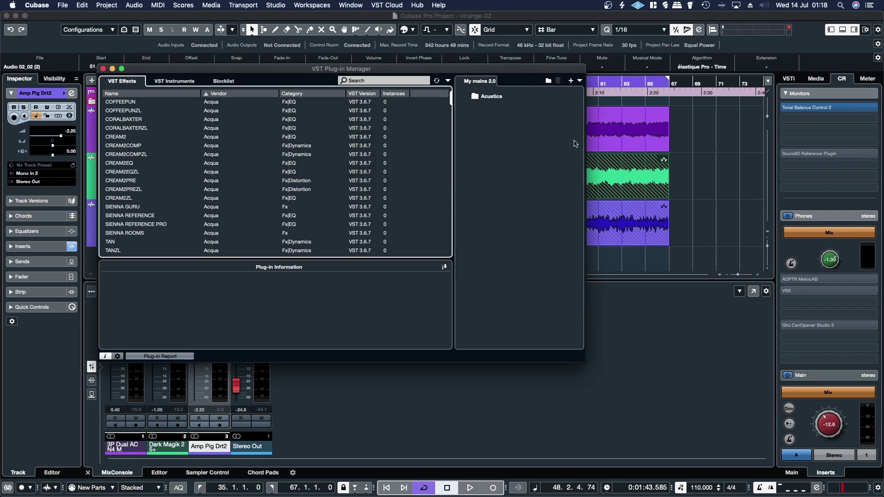
left_click(128, 104)
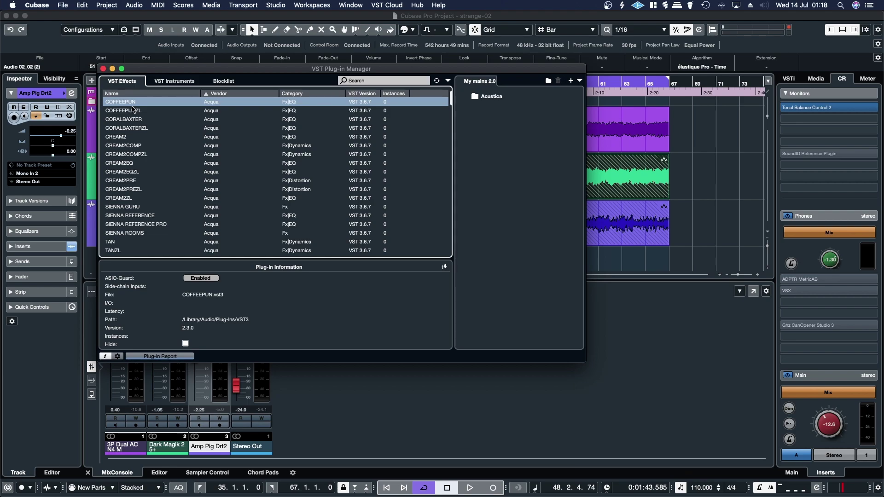
scroll(137, 217, "down", 2)
scroll(137, 220, "down", 2)
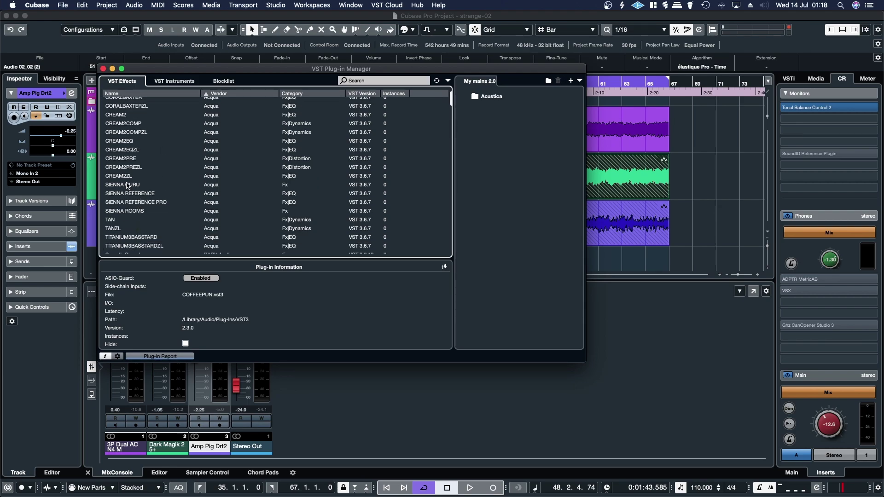
scroll(122, 129, "up", 4)
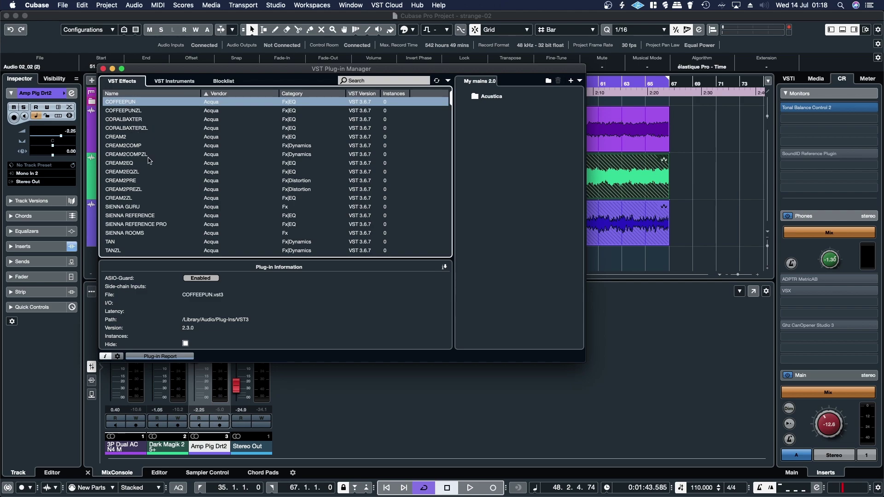
scroll(150, 163, "down", 3)
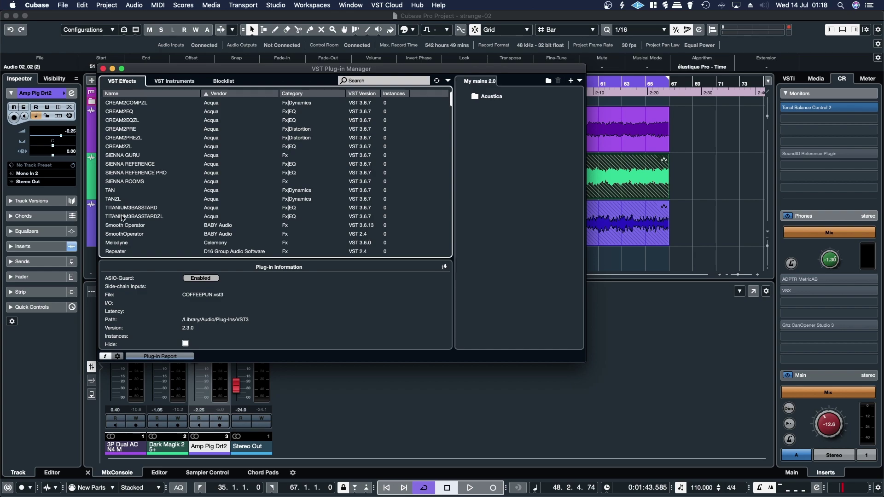
Drag the Acqua plug-ins, COFFEEPUN to TITANIUM3BASSTARDZL, into the Acustica folder
left_click(122, 219, "shift")
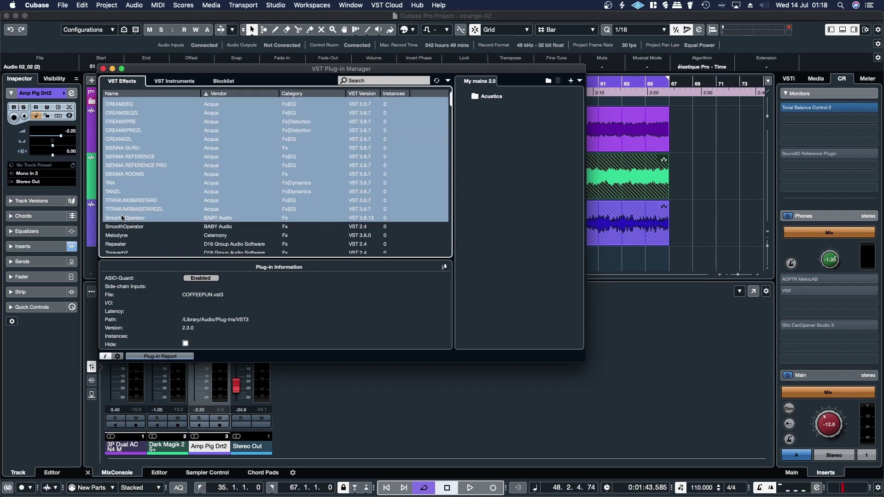
left_click(124, 212, "shift")
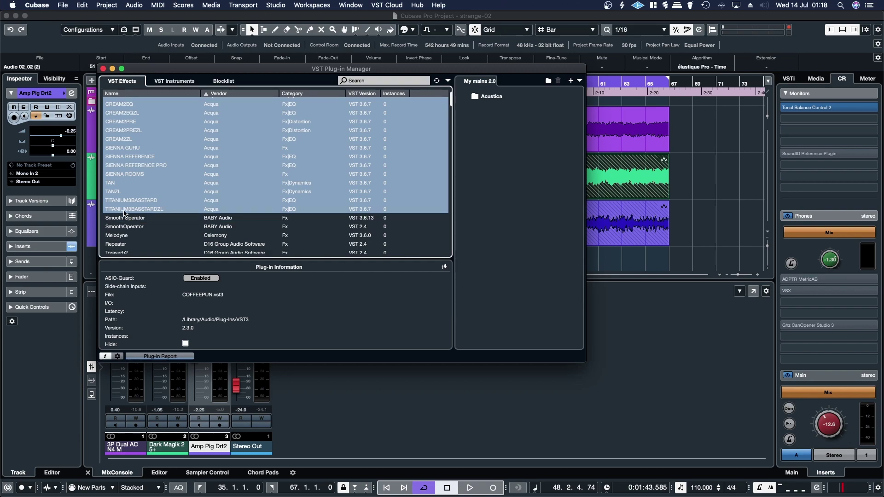
scroll(181, 170, "up", 3)
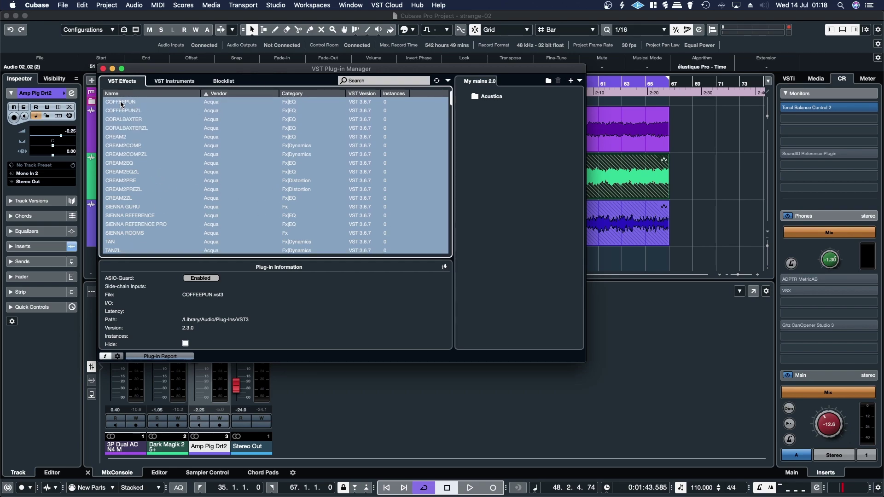
left_click_drag(122, 104, 483, 102)
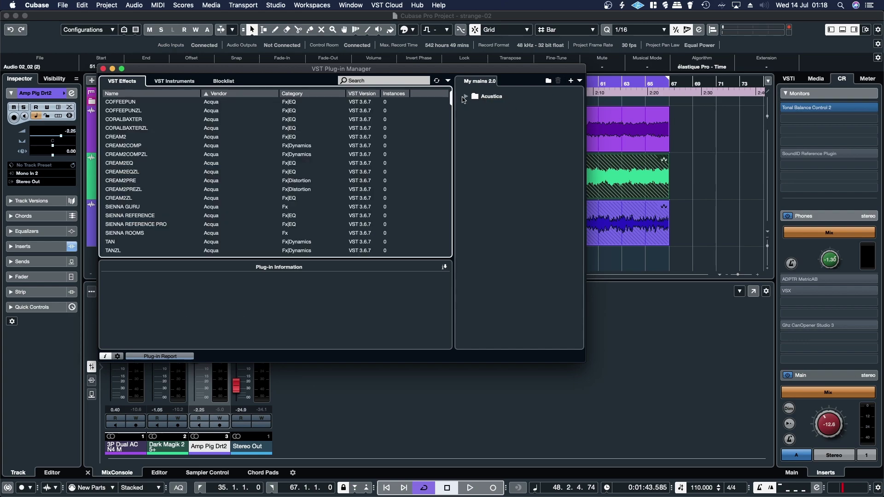
left_click(465, 97)
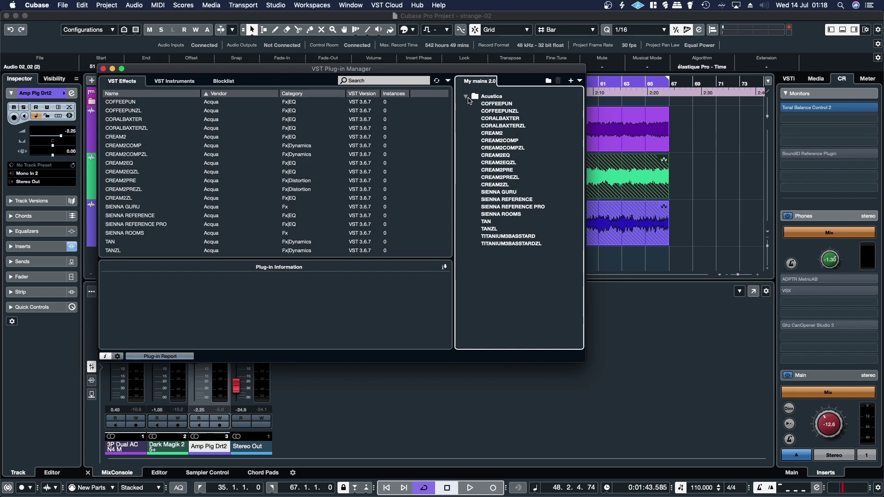
Create a 'Baby Audio' folder and place it below Acustica
left_click(465, 97)
scroll(277, 185, "down", 3)
left_click(548, 81)
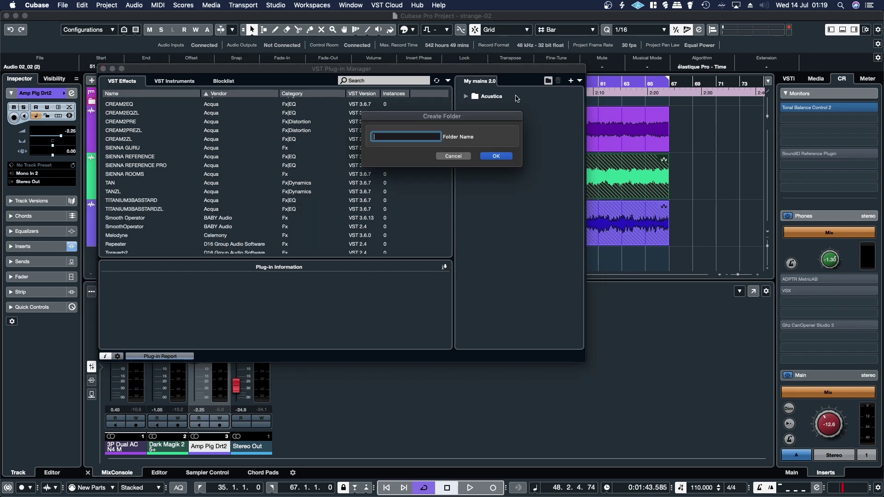
type("Baby Audio")
key("Return")
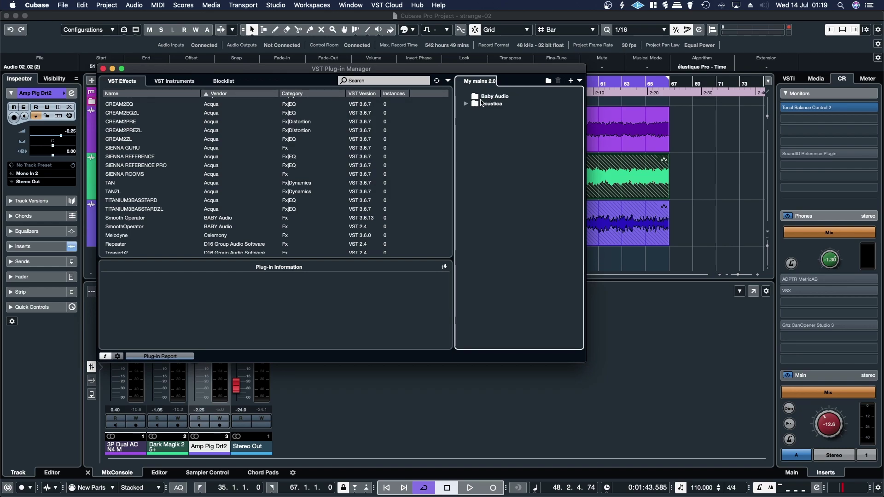
left_click_drag(479, 98, 485, 109)
Add the Smooth Operator plug-in to the Baby Audio folder
scroll(168, 178, "down", 1)
left_click(141, 213)
left_click_drag(140, 213, 475, 106)
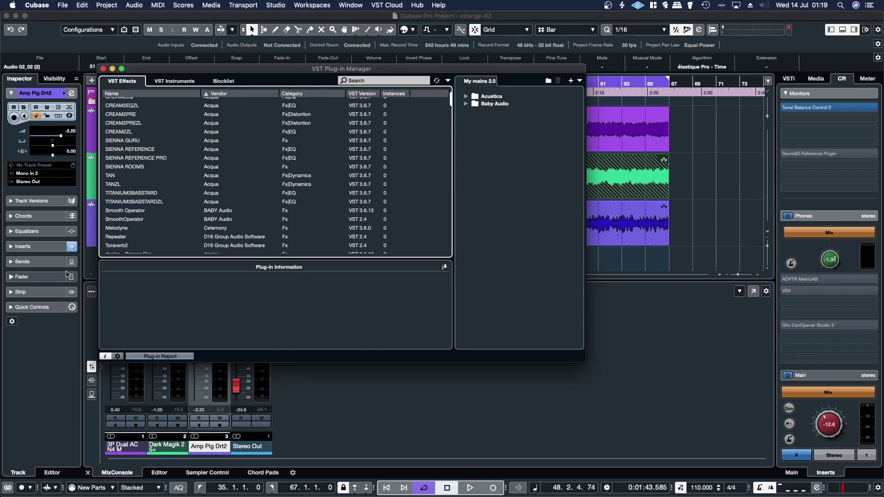
Create a Celemony folder and add Melodyne to it
left_click(548, 80)
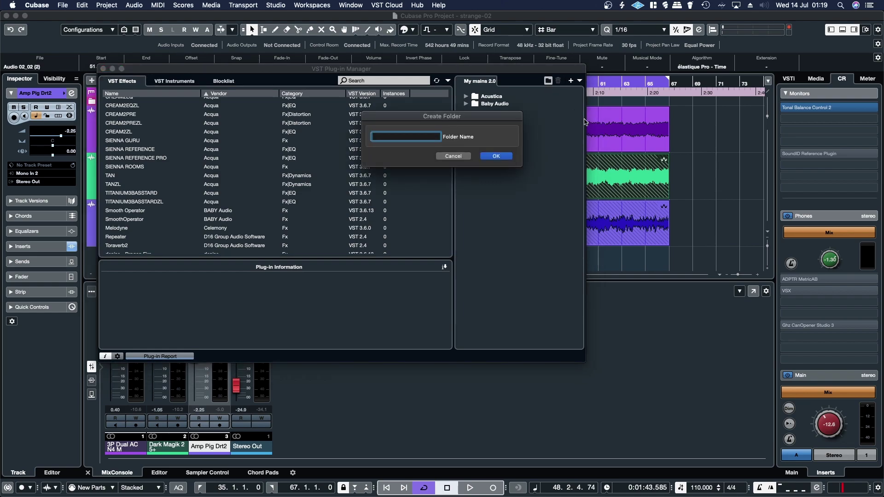
type("c")
key("Return")
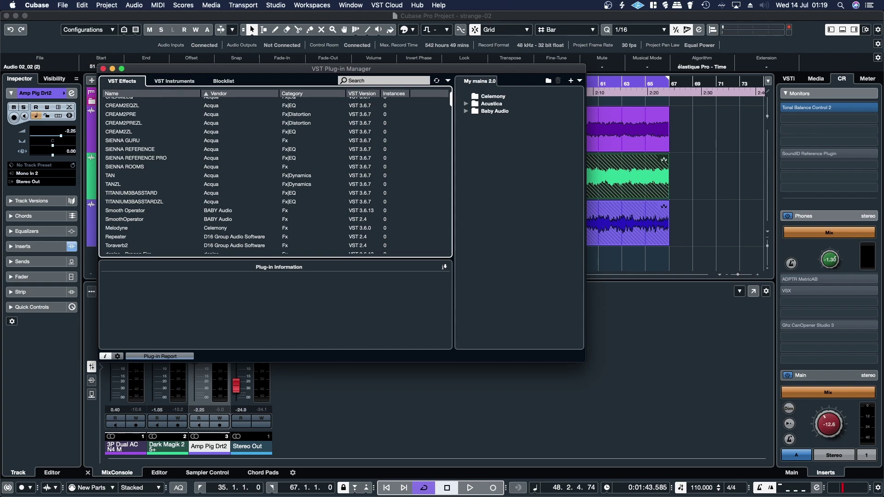
left_click(493, 97)
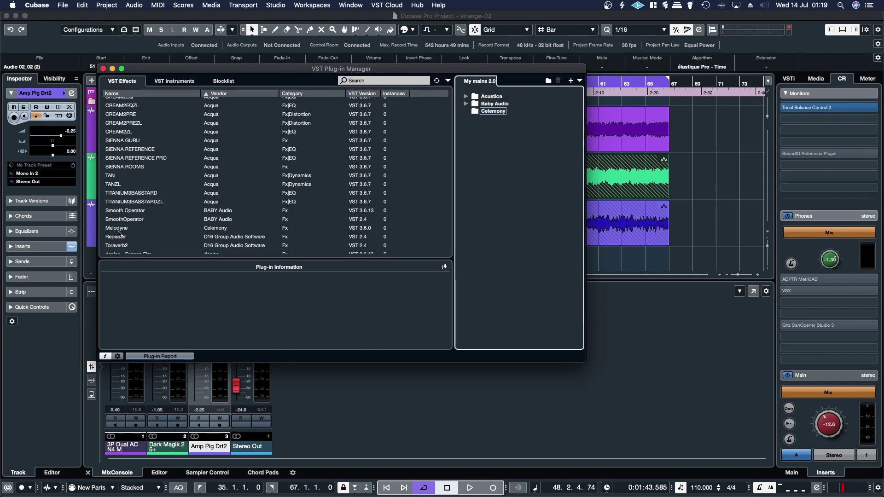
left_click_drag(118, 229, 477, 113)
Create a new folder named 'D16' in the collection
scroll(295, 156, "down", 3)
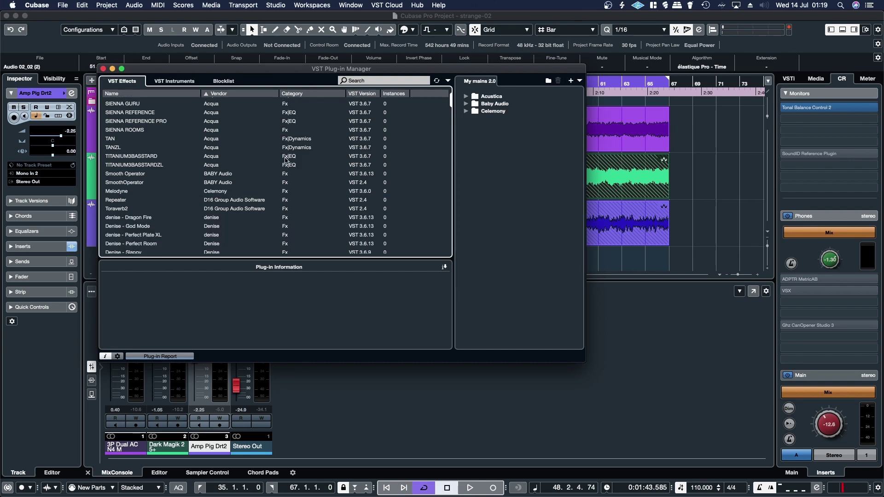
left_click(549, 80)
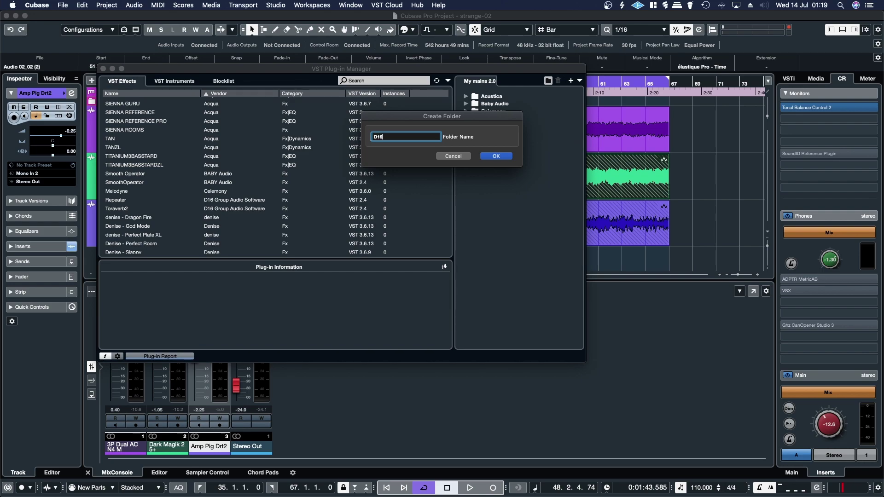
type("D16")
key("Return")
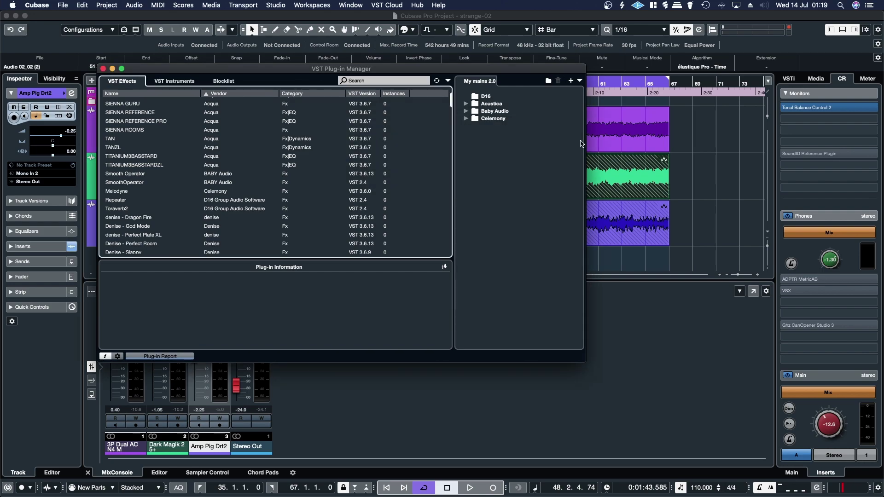
left_click(485, 96)
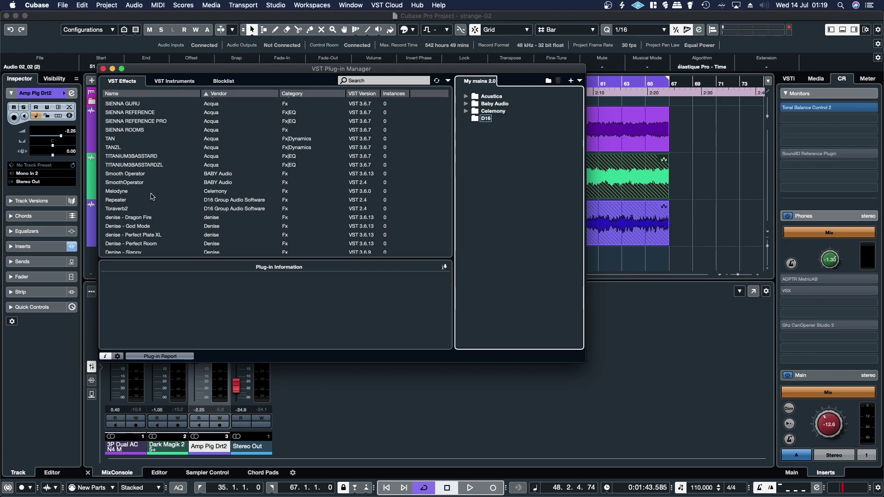
Add Repeater and Toraverb2 to the D16 folder
left_click(138, 218)
left_click(133, 209)
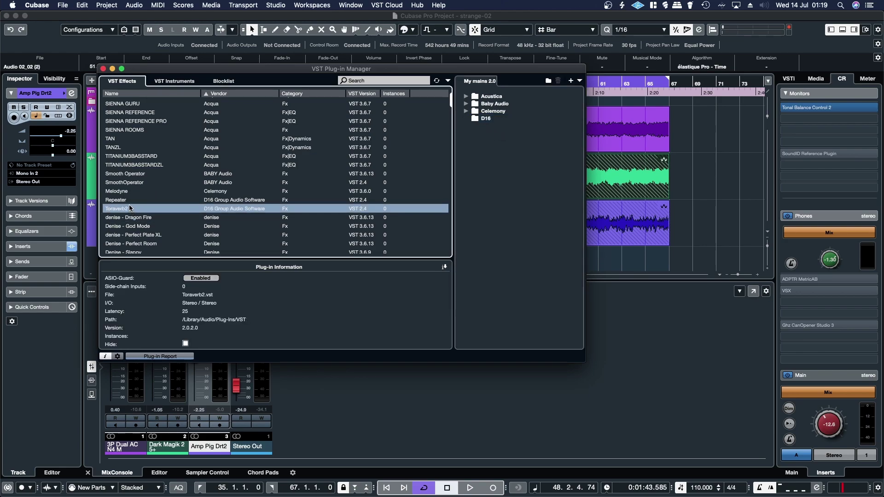
left_click(131, 201, "shift")
left_click_drag(131, 202, 476, 122)
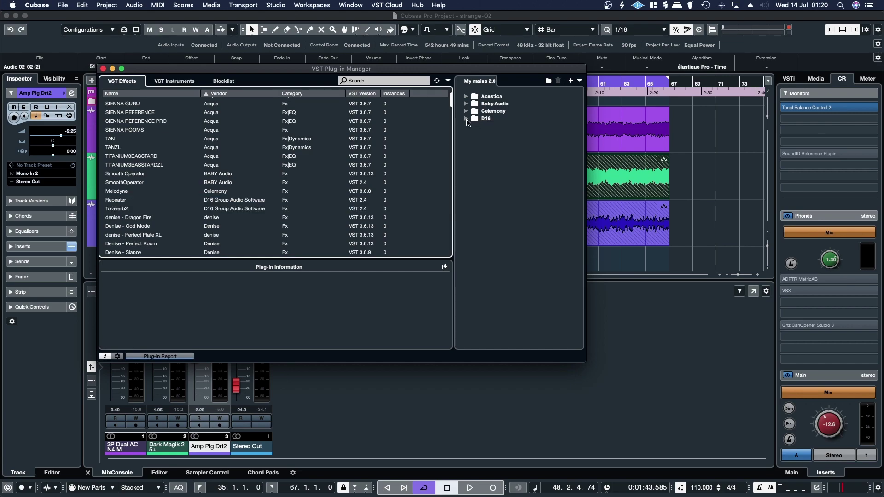
left_click(466, 119)
left_click(467, 119)
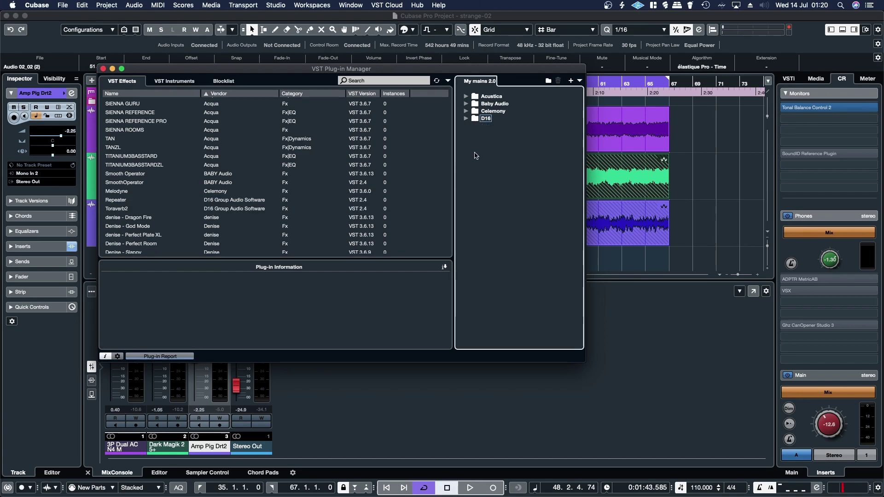
scroll(238, 168, "down", 2)
scroll(238, 168, "down", 1)
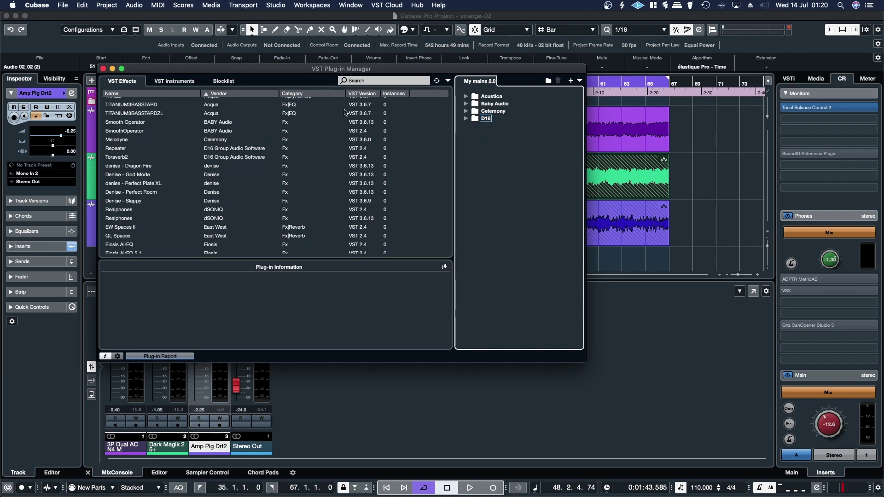
Switch the plug-in manager to the My Mains collection and select its Delays folder
left_click(576, 82)
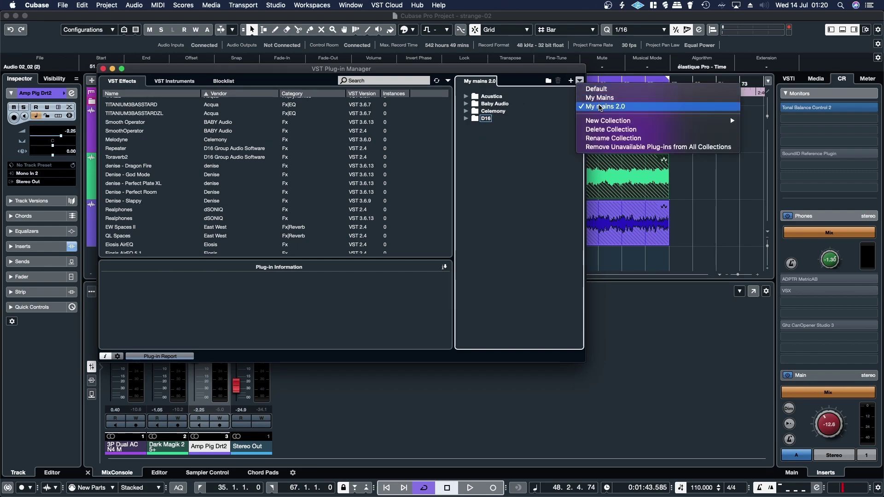
left_click(608, 101)
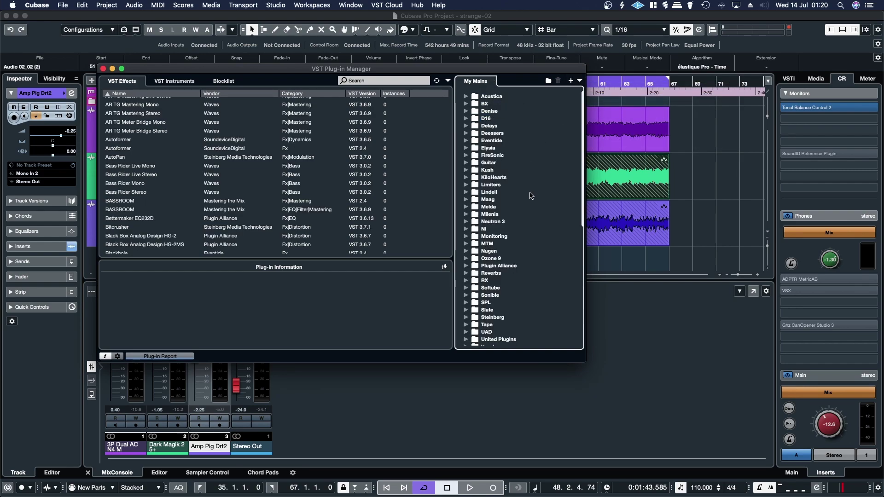
left_click(490, 126)
scroll(526, 187, "down", 2)
scroll(525, 188, "down", 3)
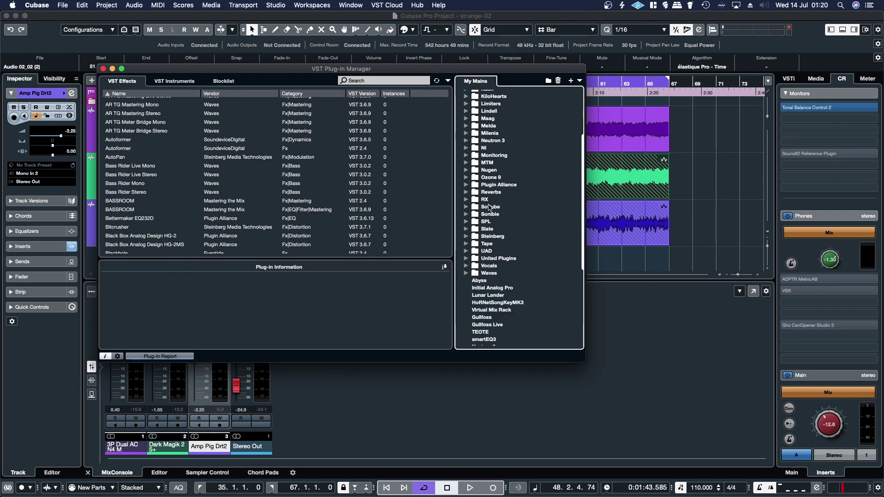
Expand the Reverbs folder to review its plug-ins, collapse it, and close the manager
left_click(467, 193)
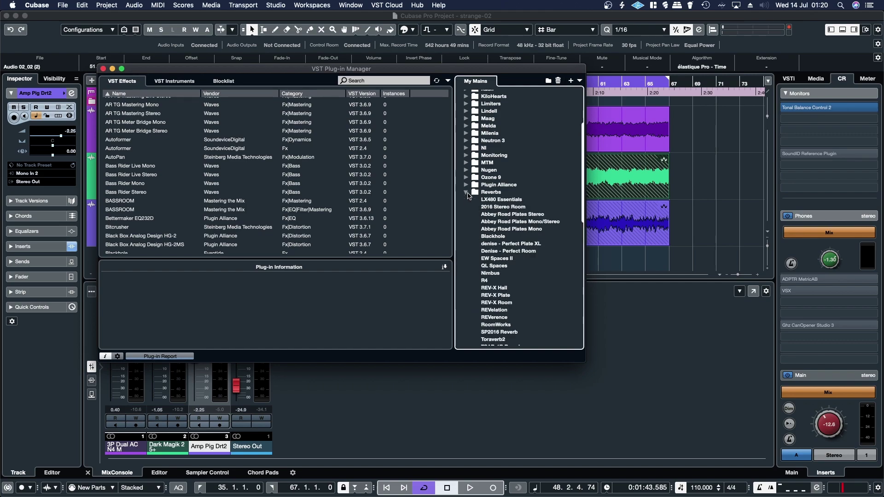
scroll(506, 216, "down", 3)
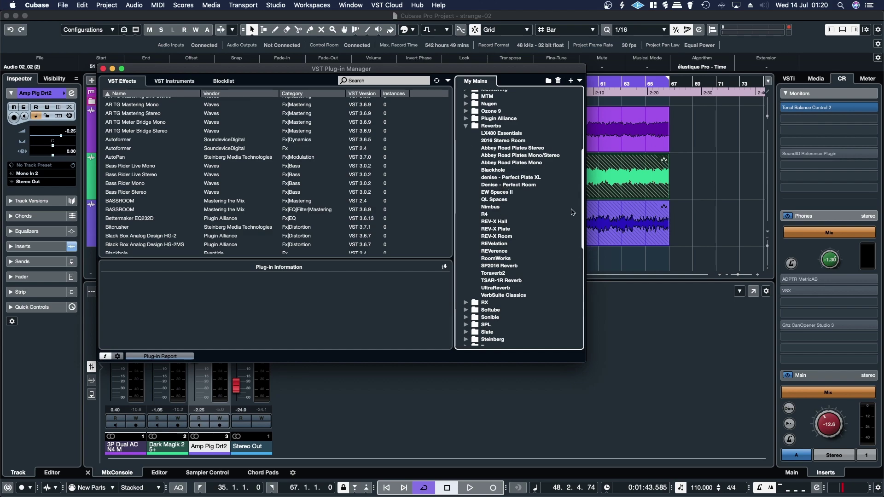
left_click(467, 127)
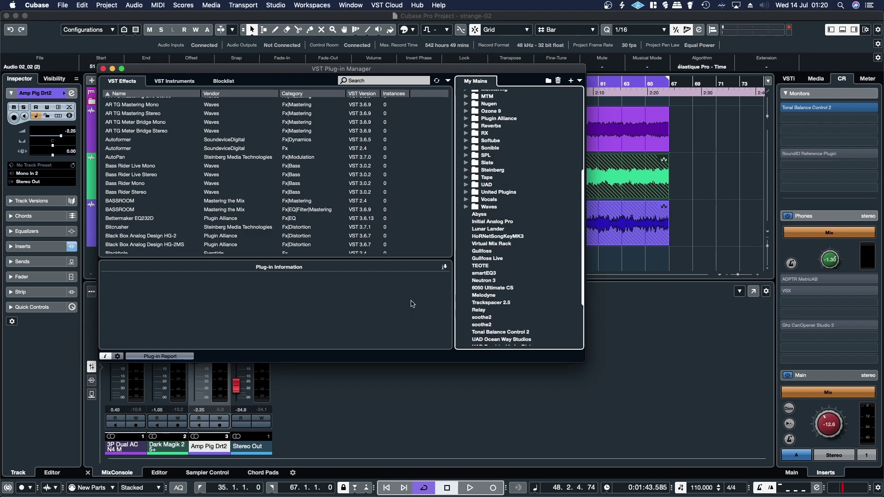
scroll(527, 181, "up", 2)
scroll(528, 180, "up", 6)
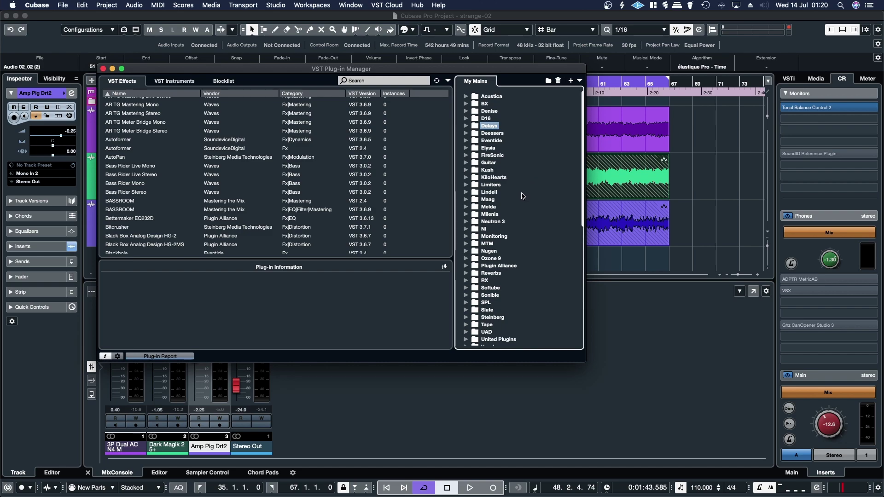
scroll(523, 196, "down", 4)
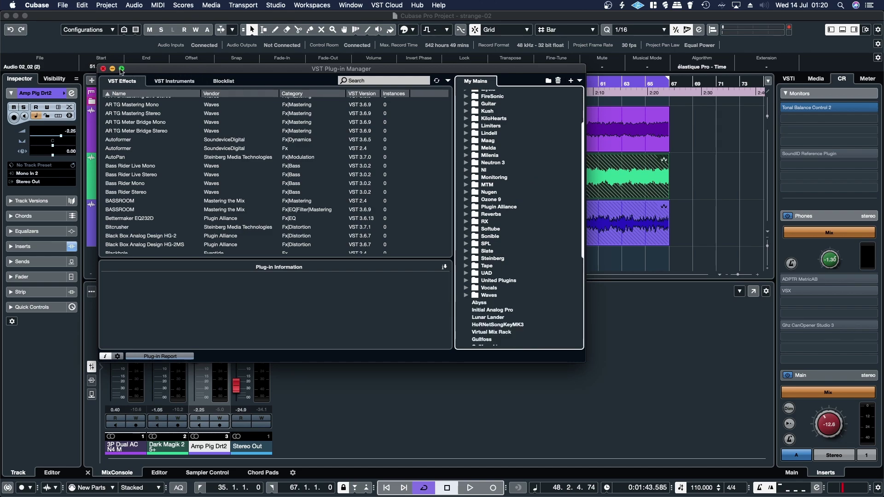
left_click(103, 69)
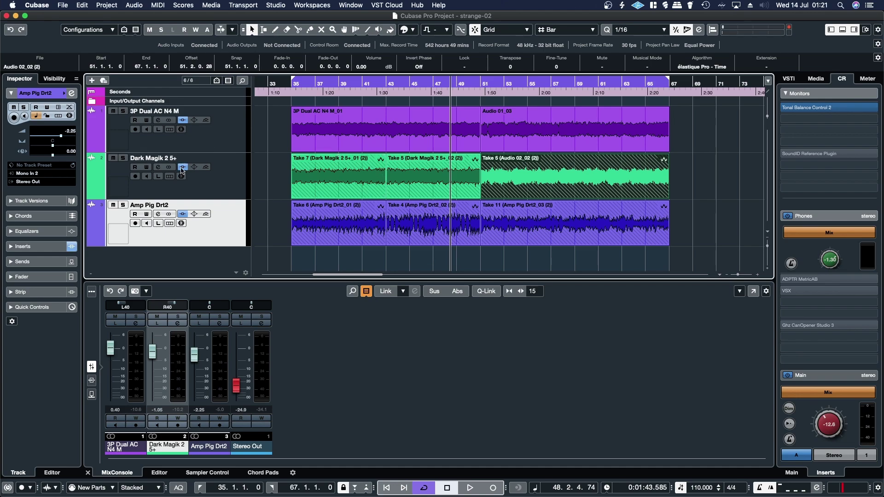
Load Steinberg's Frequency EQ into an empty insert of Dark Magik 2 5+, searching 'freq'
left_click(158, 167)
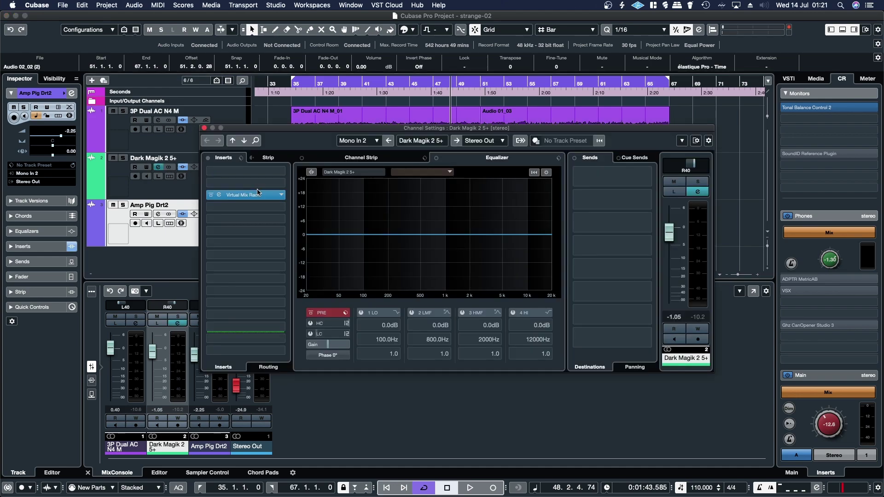
left_click(274, 183)
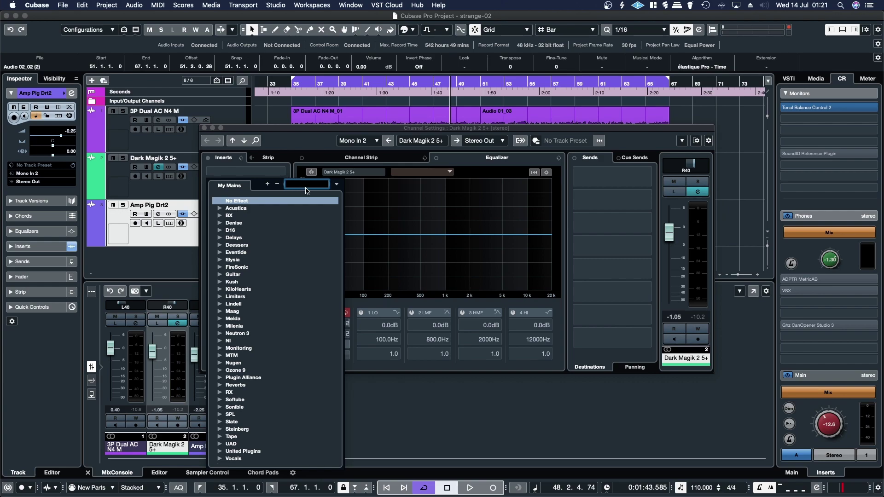
type("freq")
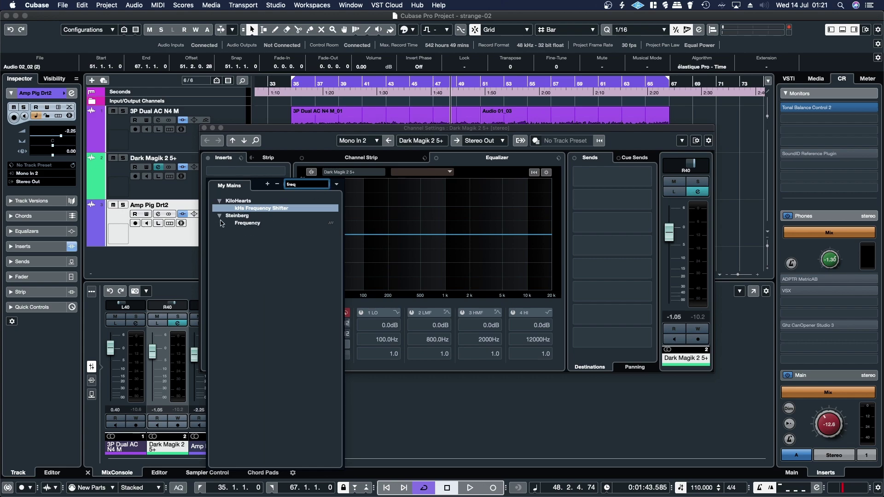
left_click(238, 225)
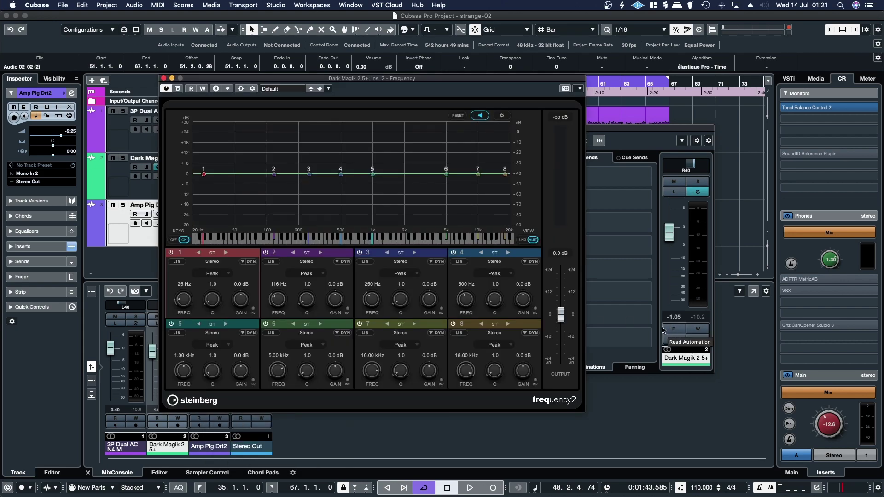
Close the Frequency editor and set its insert slot to No Effect, removing it
left_click(164, 78)
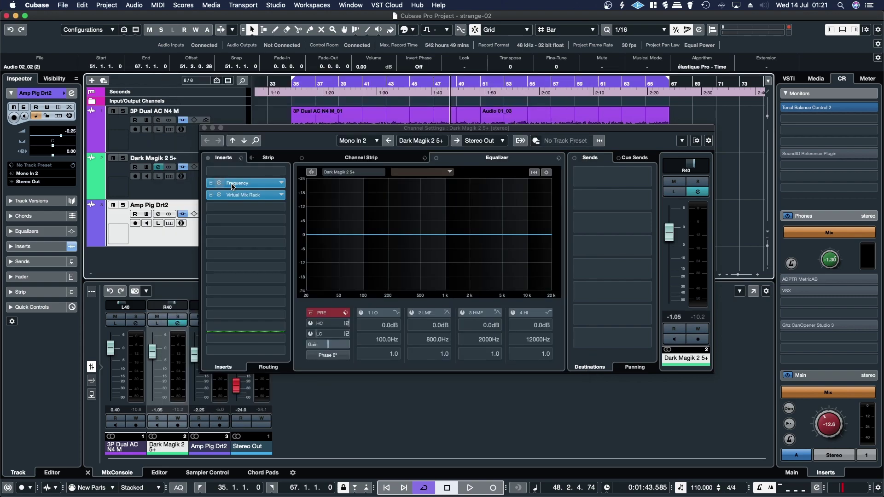
left_click(280, 183)
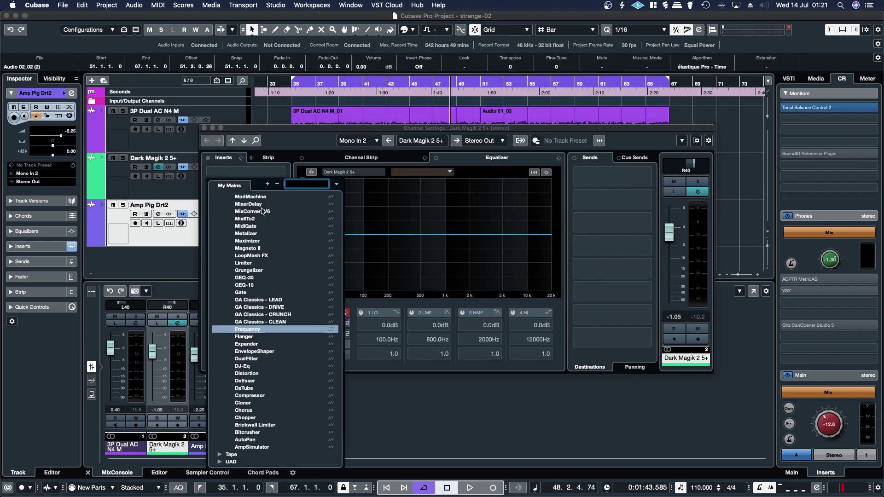
scroll(262, 211, "up", 10)
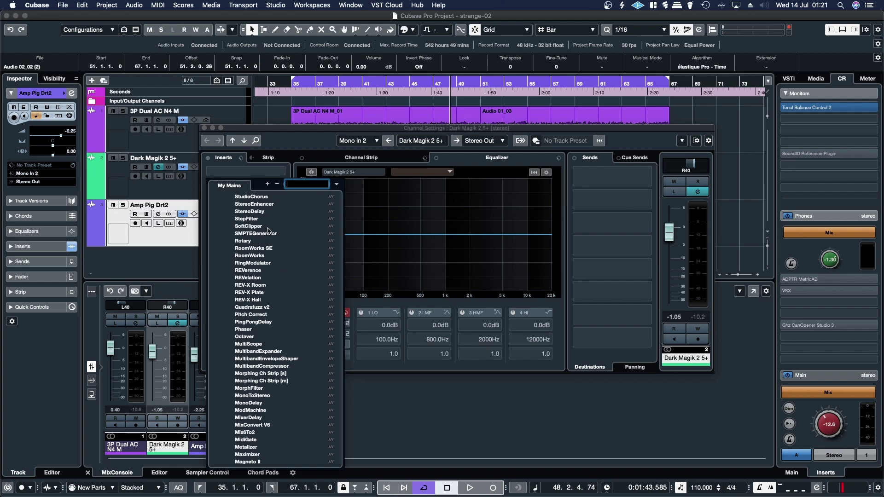
scroll(267, 230, "up", 12)
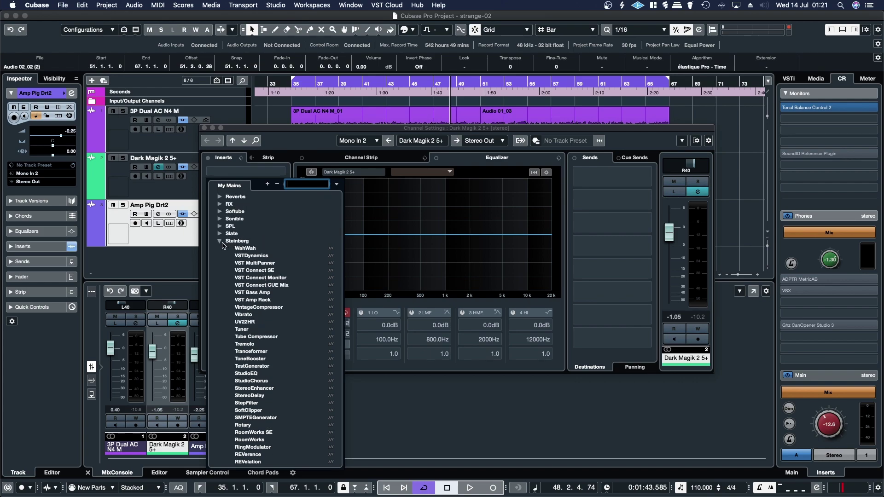
left_click(220, 243)
scroll(248, 240, "up", 12)
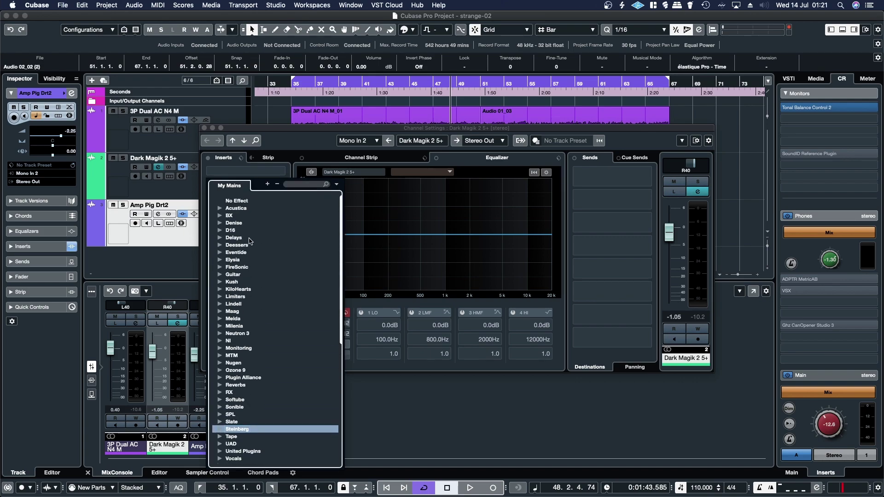
left_click(243, 201)
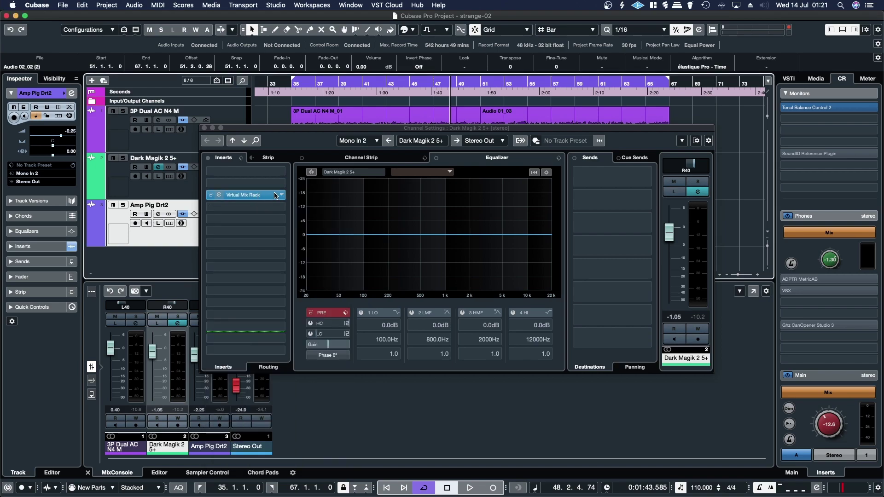
Browse the My Mains vendor folders in the Virtual Mix Rack slot's plug-in list
left_click(276, 196)
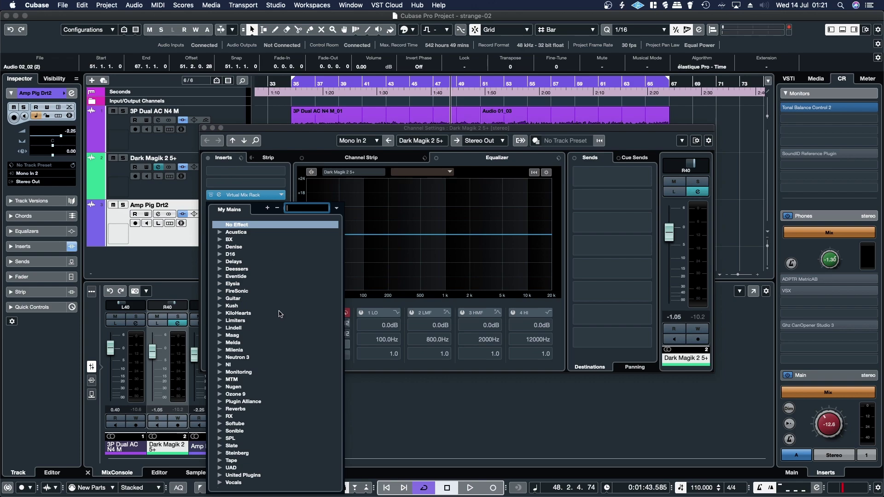
scroll(279, 312, "down", 4)
scroll(286, 327, "up", 4)
Close the Dark Magik 2 5+ Channel Settings window and bring up the Studio menu
left_click(204, 129)
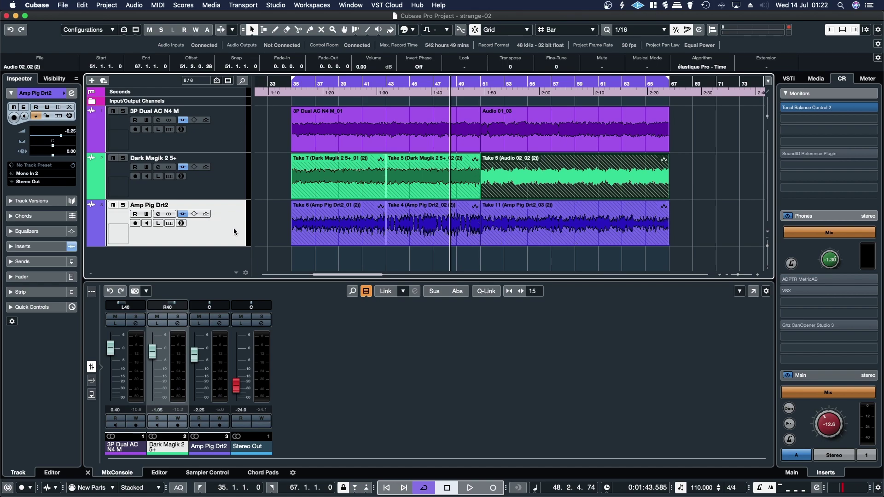
left_click(275, 5)
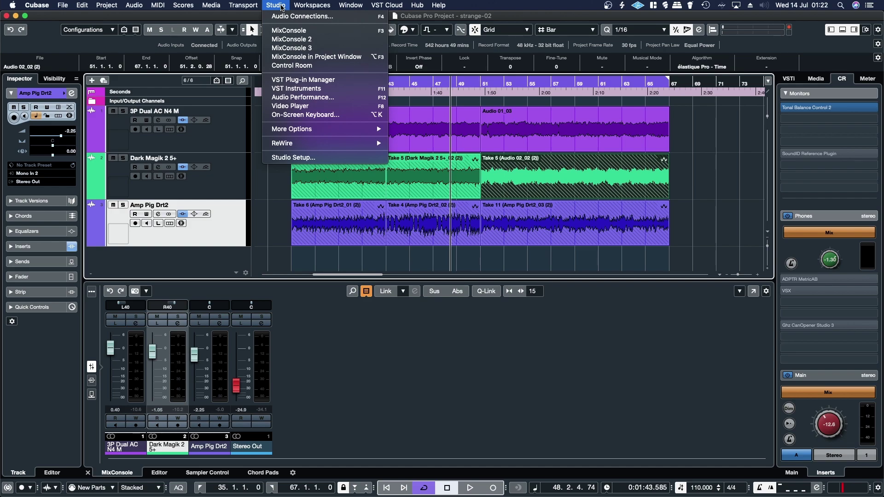
In the VST Plug-in Manager's instrument collection, expand and collapse Drums and Synths, then close it
left_click(300, 80)
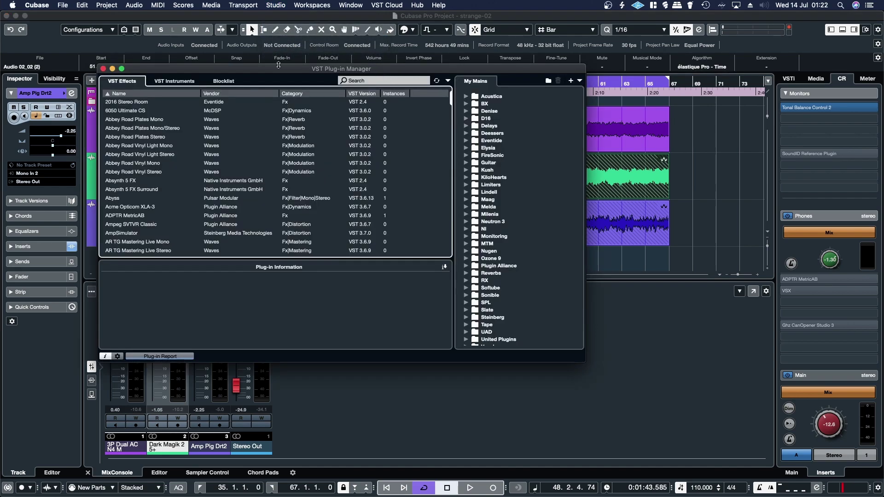
left_click(173, 80)
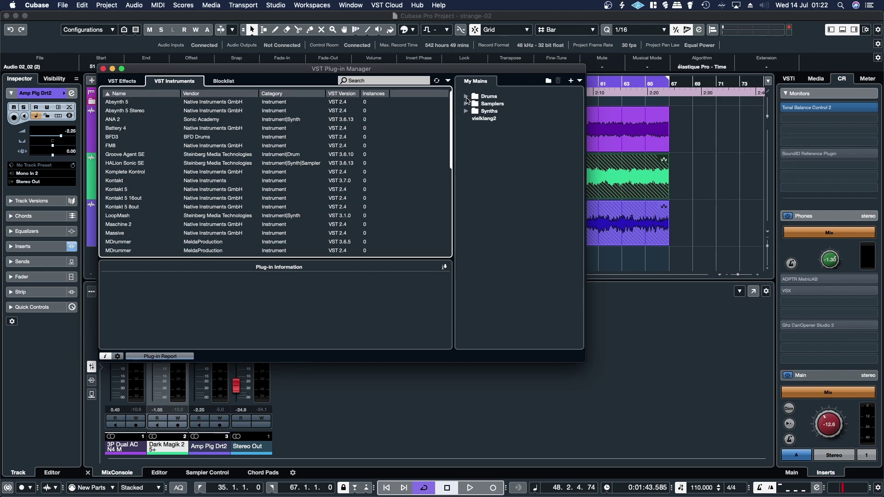
left_click(467, 98)
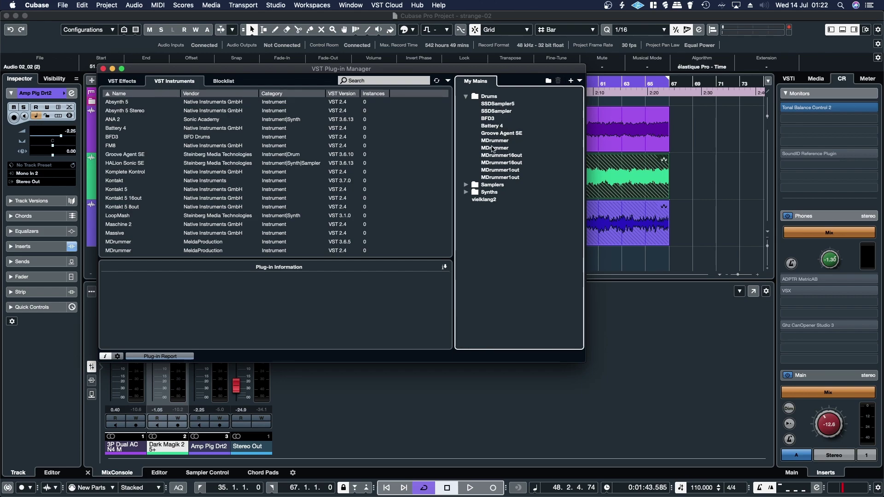
left_click(467, 96)
left_click(467, 111)
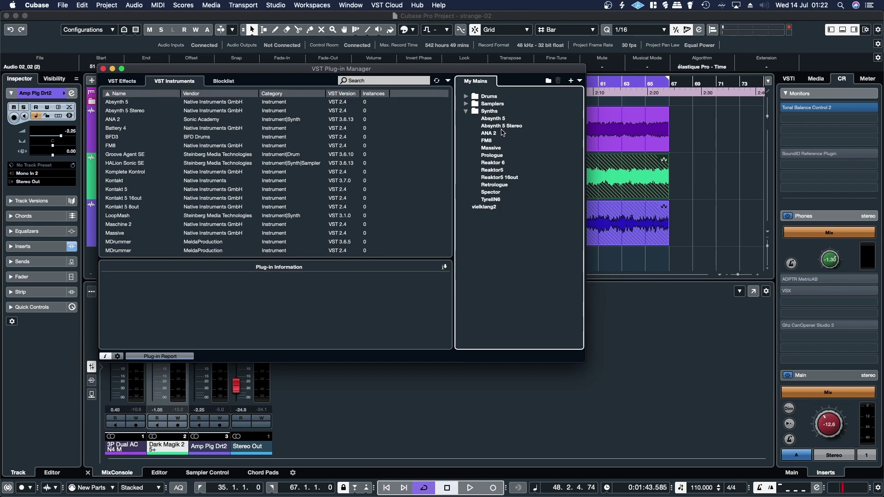
double_click(474, 112)
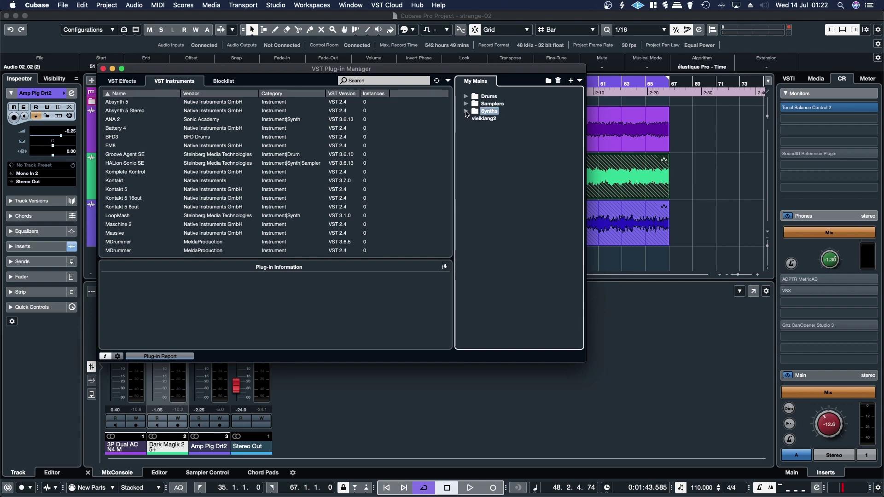
left_click(104, 69)
left_click(790, 80)
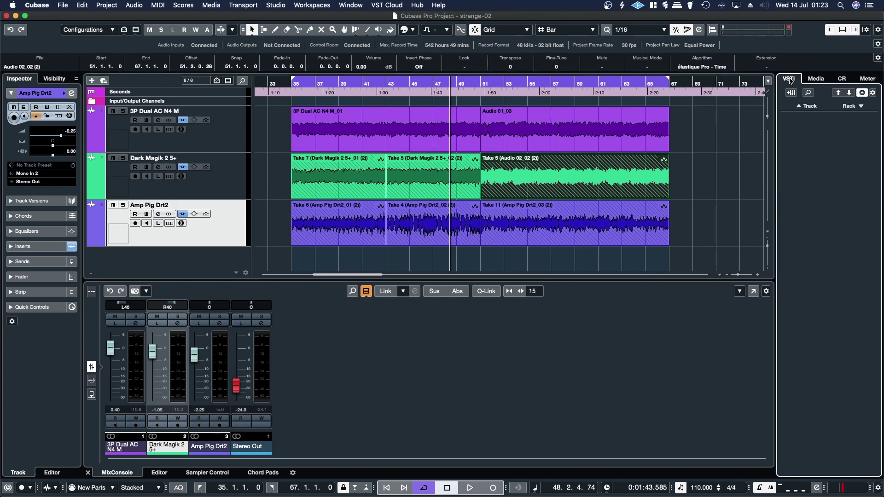
left_click(791, 92)
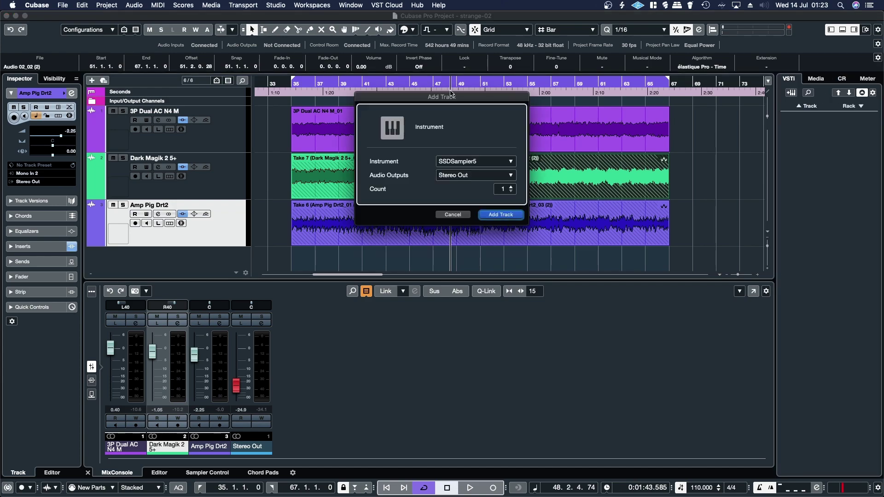
left_click(458, 162)
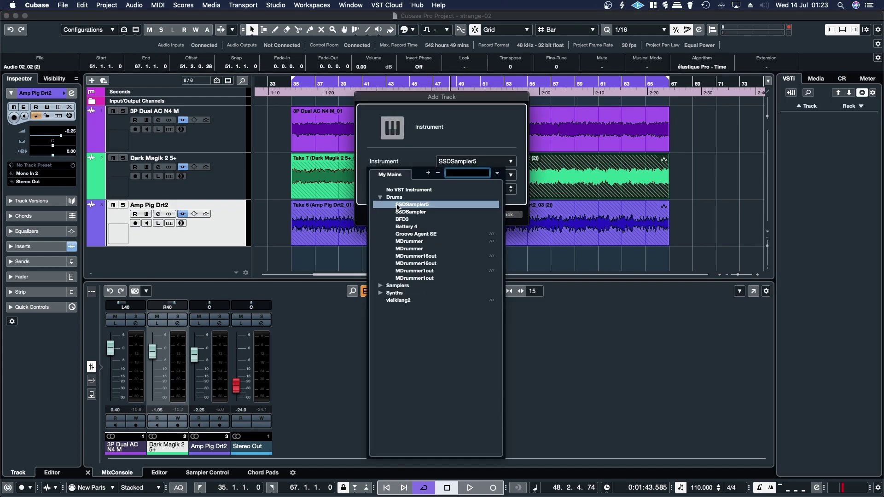
left_click(380, 285)
left_click(381, 285)
left_click(380, 293)
left_click(381, 293)
left_click(381, 286)
left_click(380, 286)
left_click(381, 197)
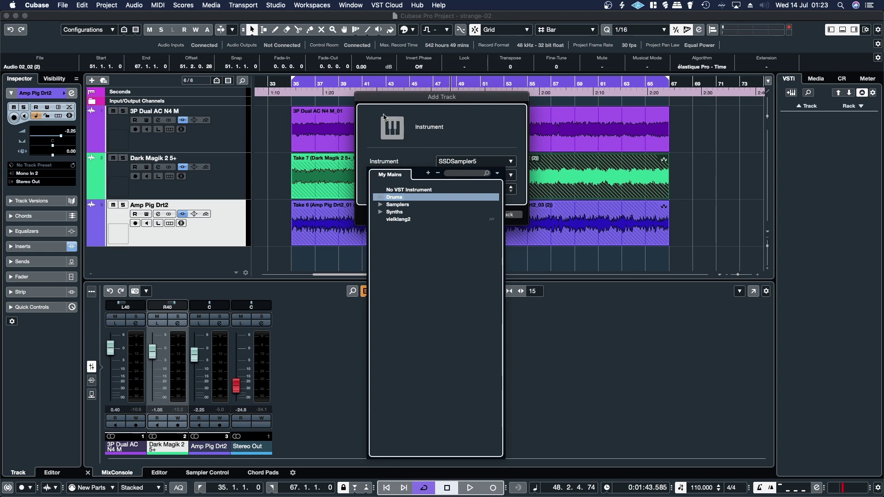
left_click(384, 117)
left_click(452, 217)
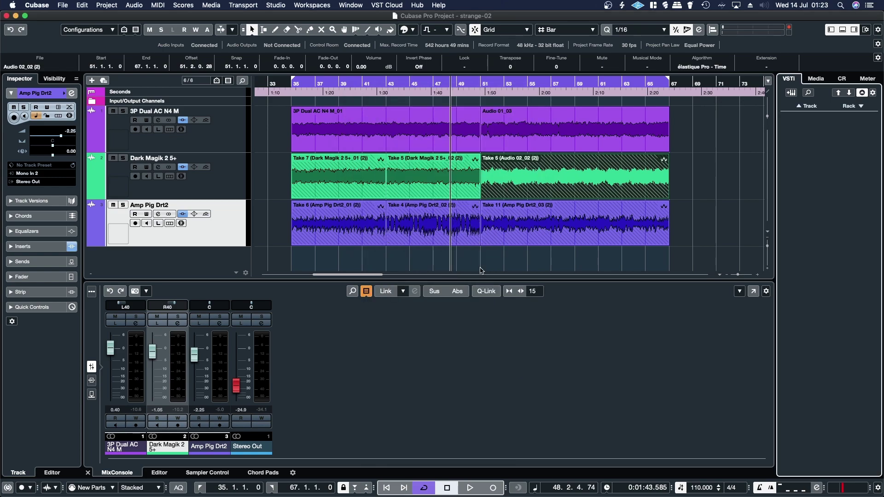